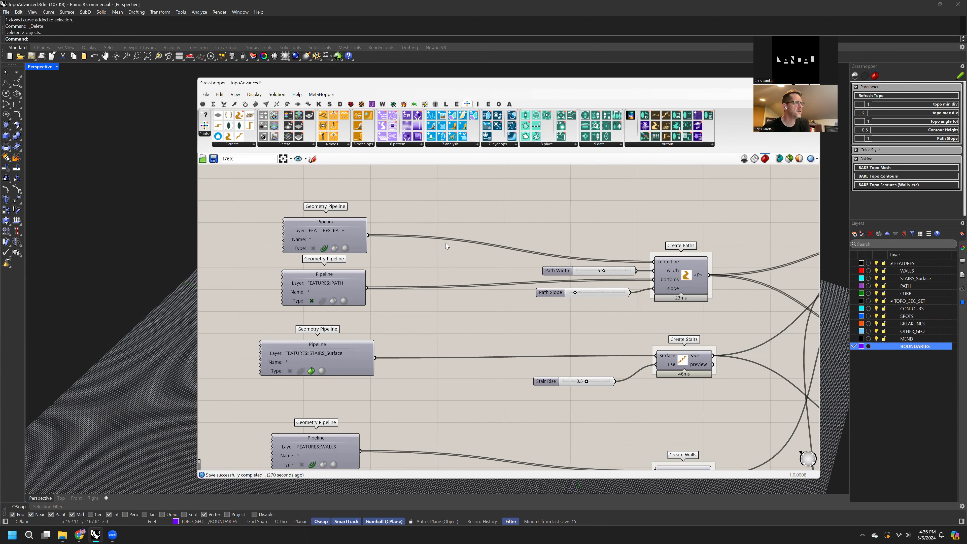
Examine the curve and point pipelines on the FEATURES::PATH layer and how they feed the Create Paths component.
{"action": "left_click_drag", "start_coordinate": [415, 217], "coordinate": [326, 284]}
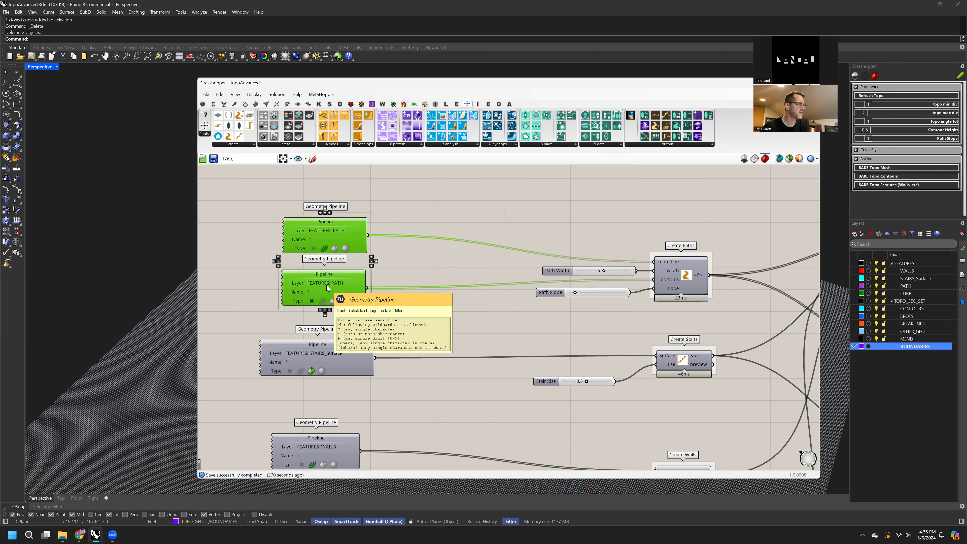
{"action": "left_click", "coordinate": [407, 250]}
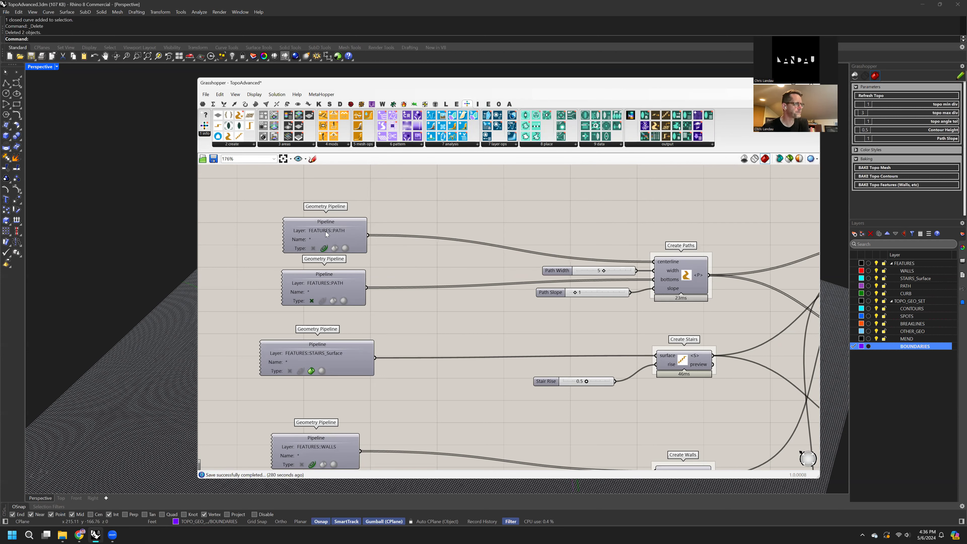
{"action": "mouse_move", "coordinate": [326, 231]}
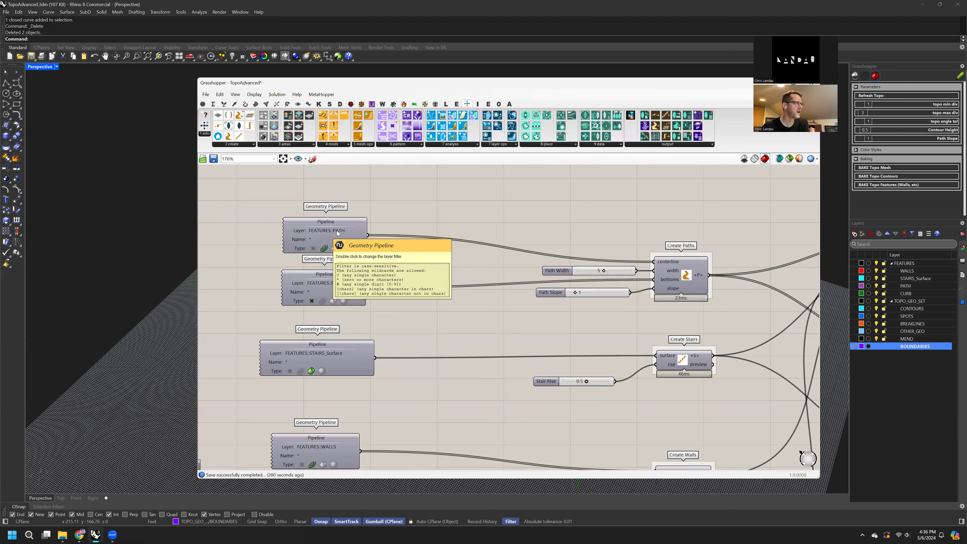
{"action": "left_click", "coordinate": [319, 233]}
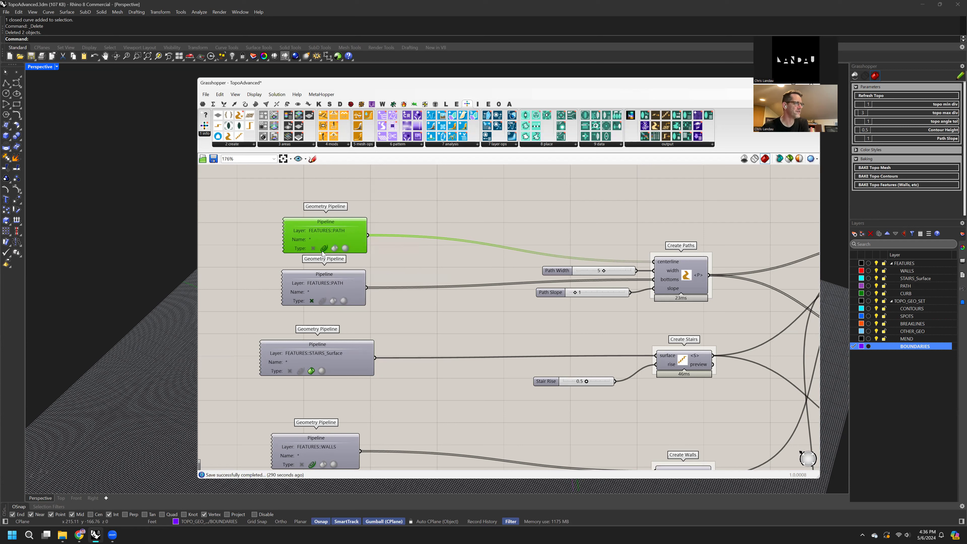
{"action": "mouse_move", "coordinate": [348, 228]}
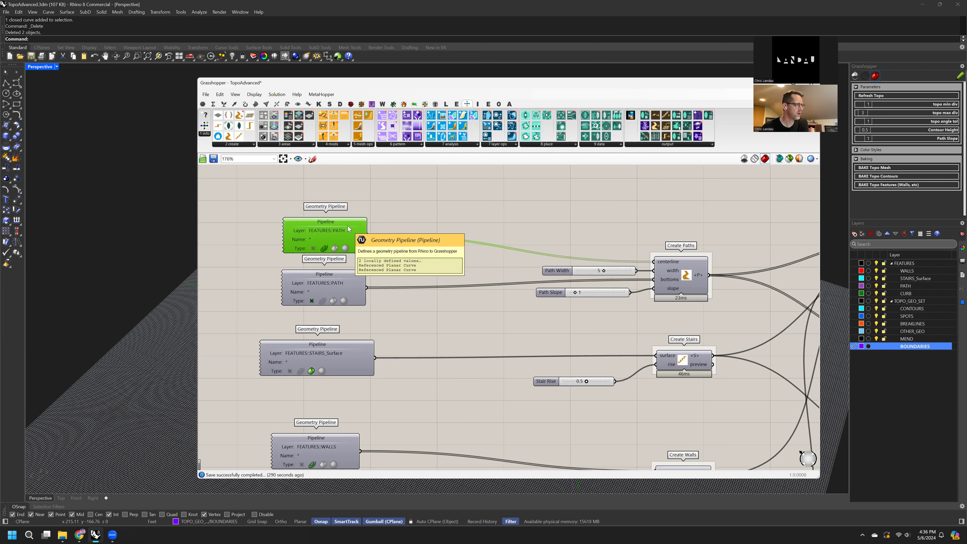
{"action": "scroll", "coordinate": [316, 233], "scroll_direction": "up", "scroll_amount": 4}
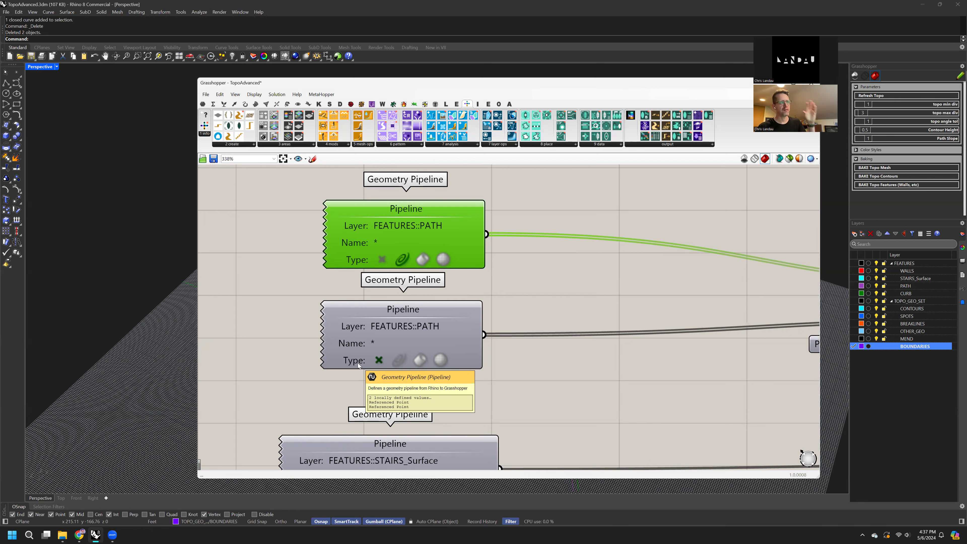
{"action": "right_click_drag", "start_coordinate": [752, 315], "coordinate": [480, 284]}
{"action": "right_click_drag", "start_coordinate": [631, 279], "coordinate": [539, 302]}
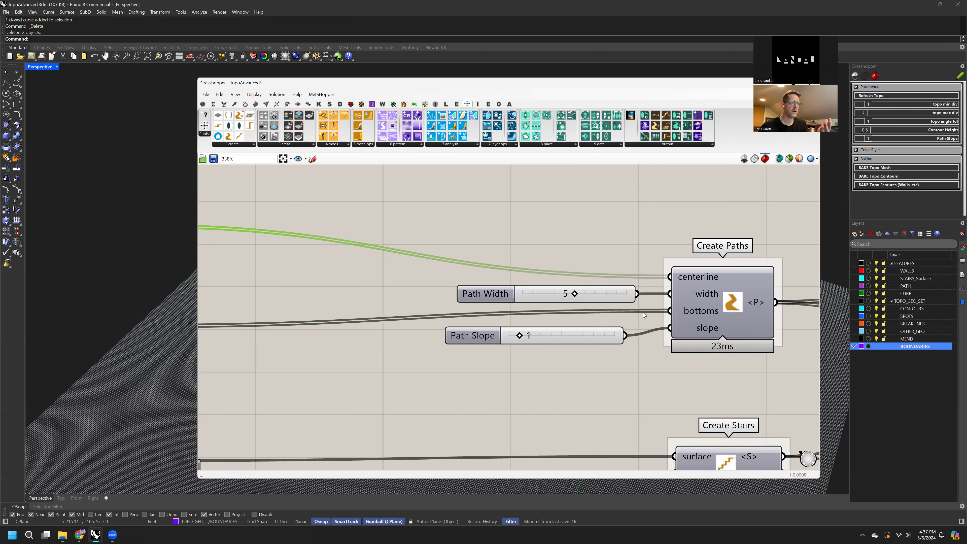
Nudge the Create Paths component slightly and line up the Path Width slider above the Path Slope slider.
{"action": "left_click", "coordinate": [726, 301]}
{"action": "left_click_drag", "start_coordinate": [726, 300], "coordinate": [723, 300]}
{"action": "left_click_drag", "start_coordinate": [502, 295], "coordinate": [489, 294]}
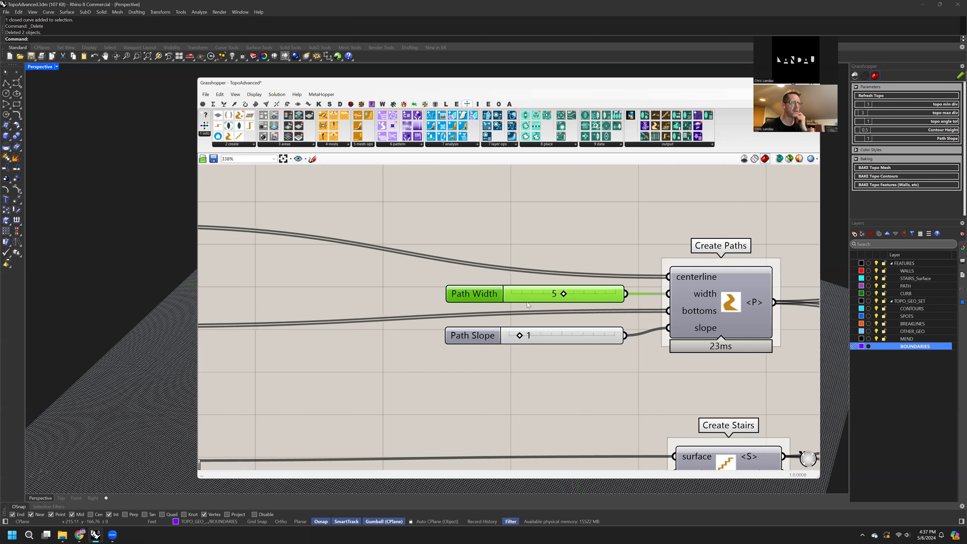
{"action": "left_click_drag", "start_coordinate": [486, 294], "coordinate": [483, 295]}
Publish the Path Width slider to the Remote Panel and place it in the Parameters group below Path Slope.
{"action": "right_click", "coordinate": [483, 296]}
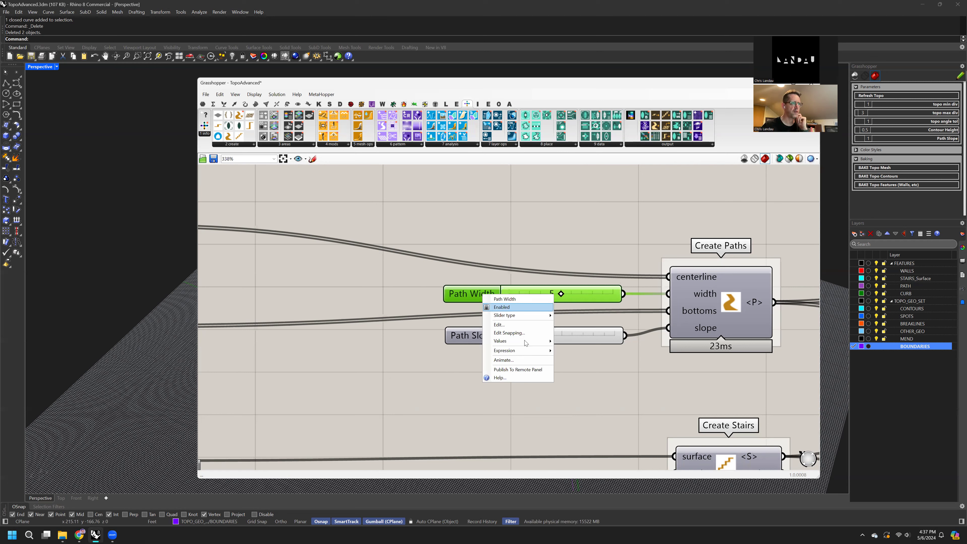
{"action": "left_click", "coordinate": [518, 369]}
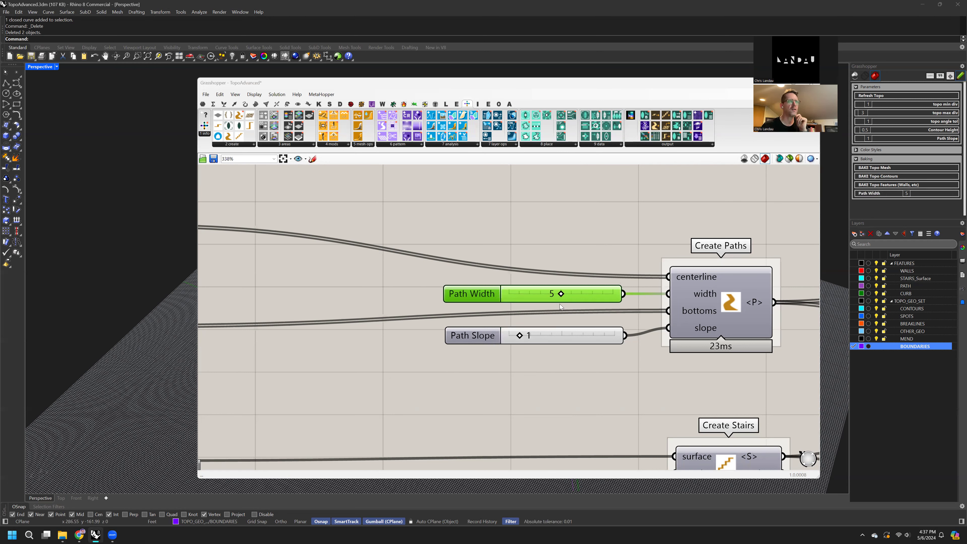
{"action": "right_click", "coordinate": [464, 295]}
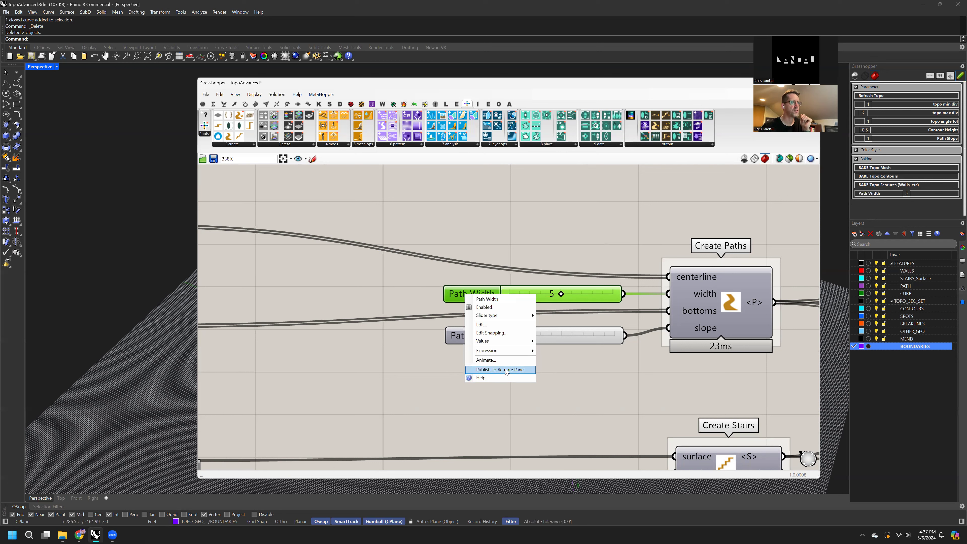
{"action": "left_click", "coordinate": [506, 370]}
{"action": "left_click_drag", "start_coordinate": [872, 193], "coordinate": [902, 148]}
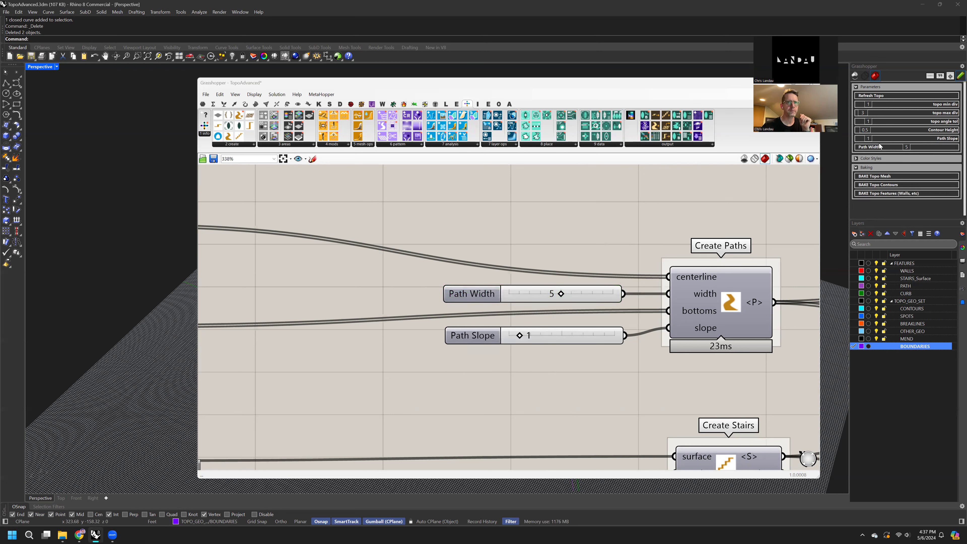
{"action": "left_click", "coordinate": [954, 77]}
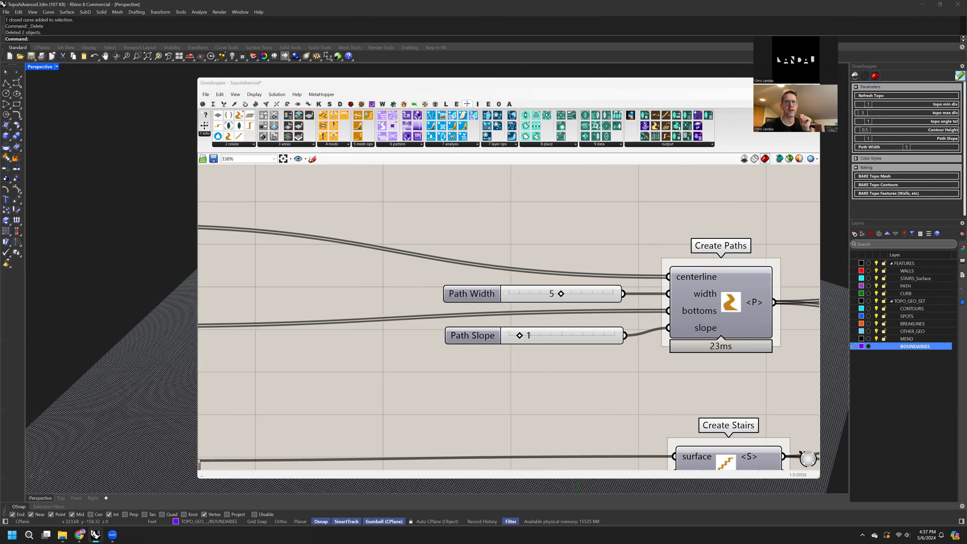
Move the FEATURES::STAIRS_Surface geometry pipeline slightly closer to the Create Stairs component.
{"action": "right_click_drag", "start_coordinate": [567, 324], "coordinate": [529, 313]}
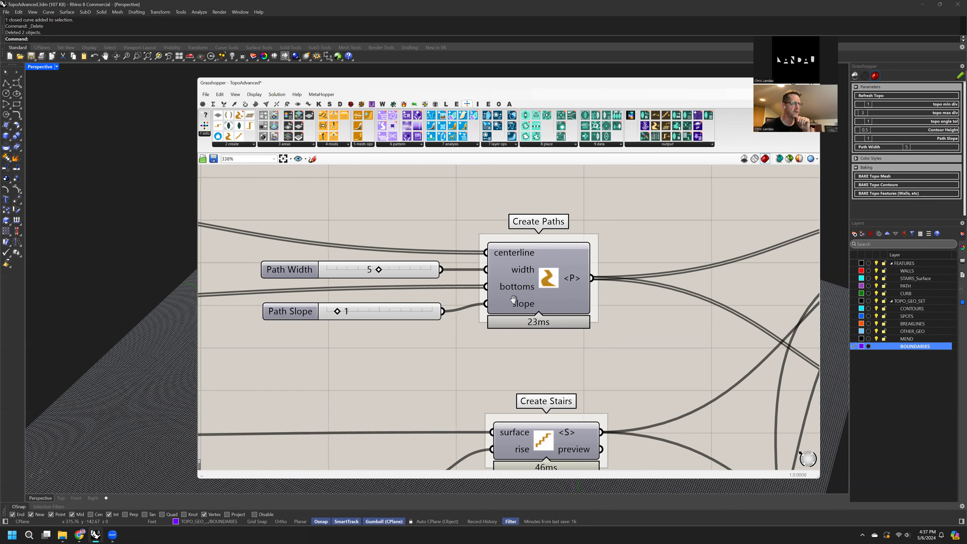
{"action": "scroll", "coordinate": [512, 299], "scroll_direction": "down", "scroll_amount": 4}
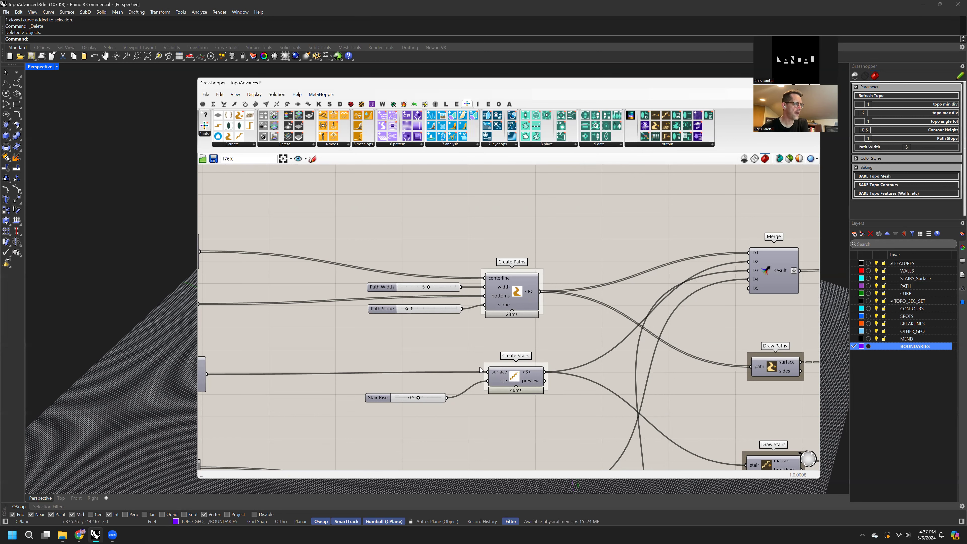
{"action": "right_click_drag", "start_coordinate": [480, 370], "coordinate": [602, 347]}
{"action": "right_click_drag", "start_coordinate": [430, 348], "coordinate": [434, 333]}
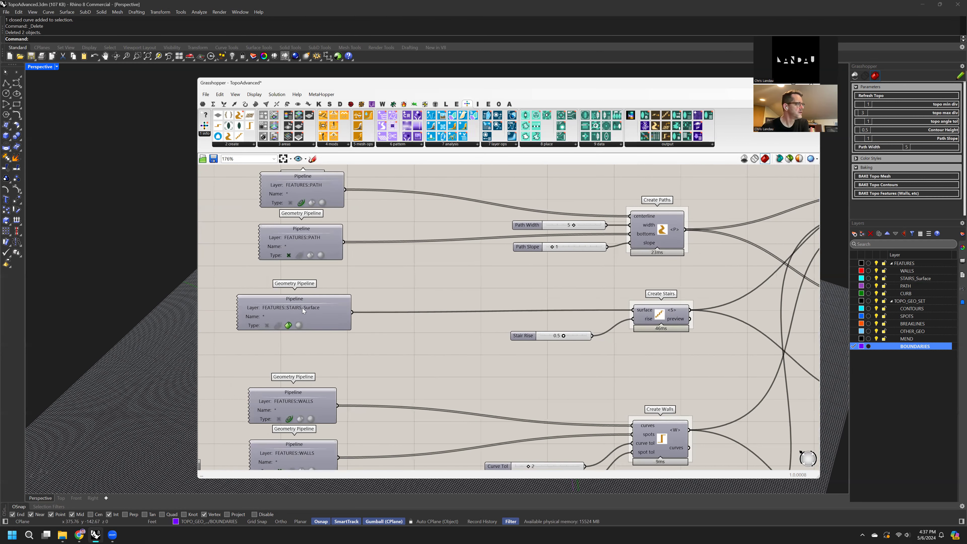
{"action": "left_click_drag", "start_coordinate": [302, 307], "coordinate": [315, 305]}
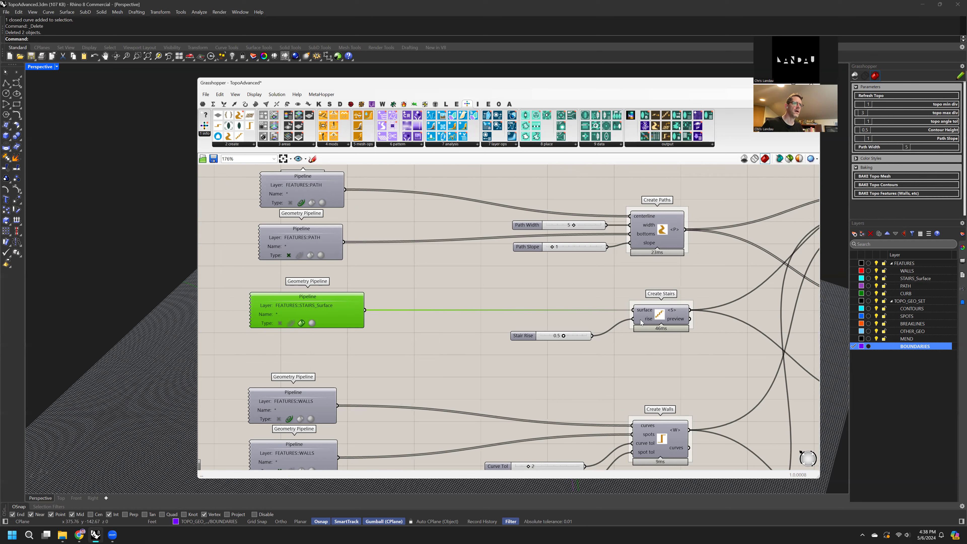
{"action": "left_click_drag", "start_coordinate": [320, 302], "coordinate": [324, 303]}
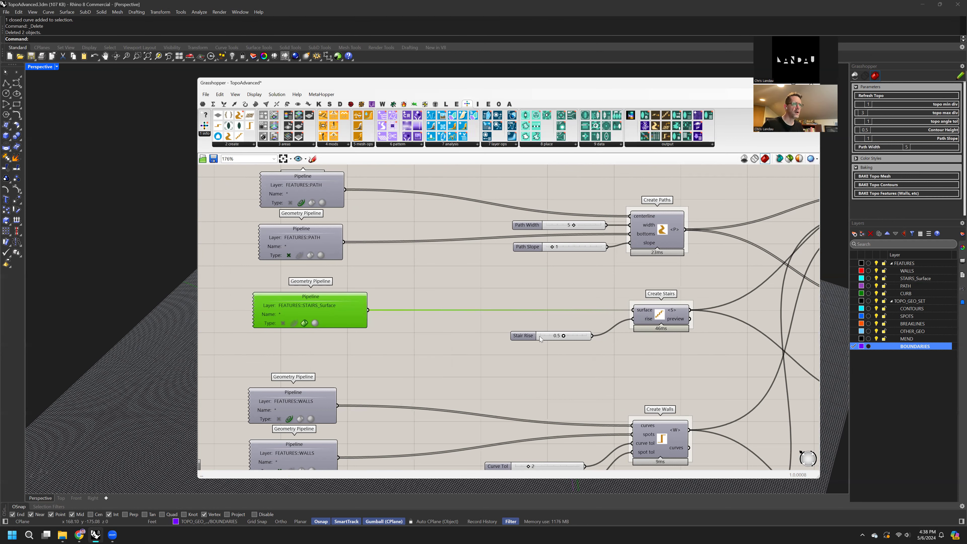
Publish the Stair Rise slider to the Remote Panel's Parameters group below Path Width and save the definition.
{"action": "scroll", "coordinate": [566, 335], "scroll_direction": "up", "scroll_amount": 2}
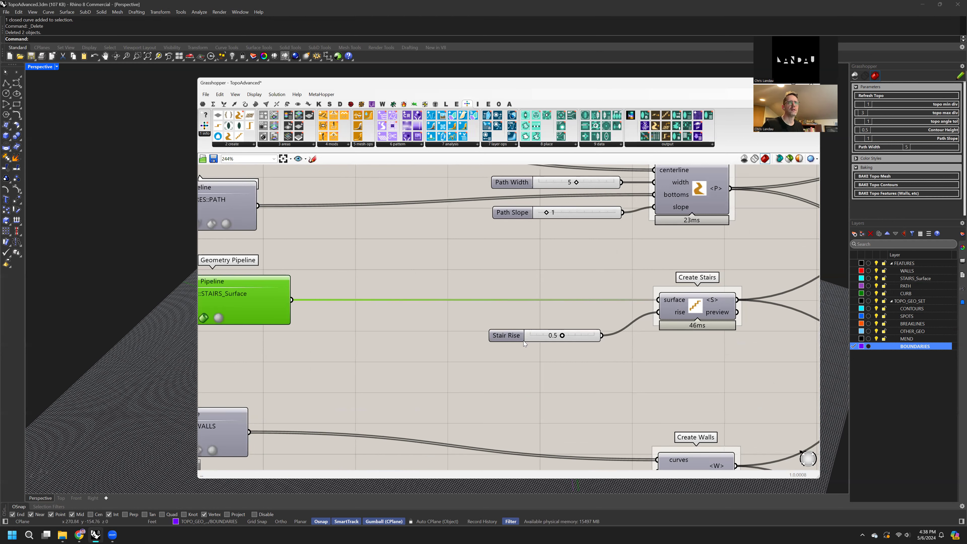
{"action": "right_click", "coordinate": [506, 333]}
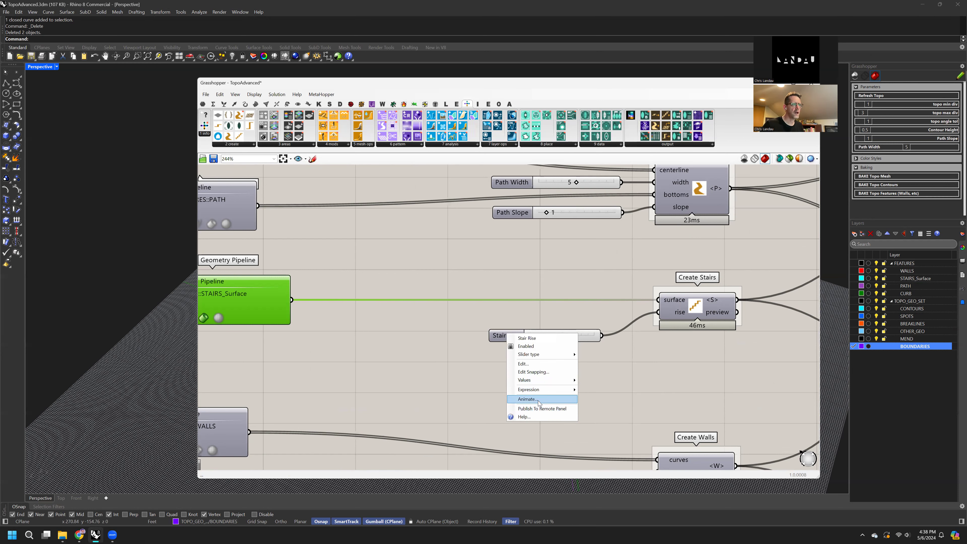
{"action": "left_click", "coordinate": [542, 408]}
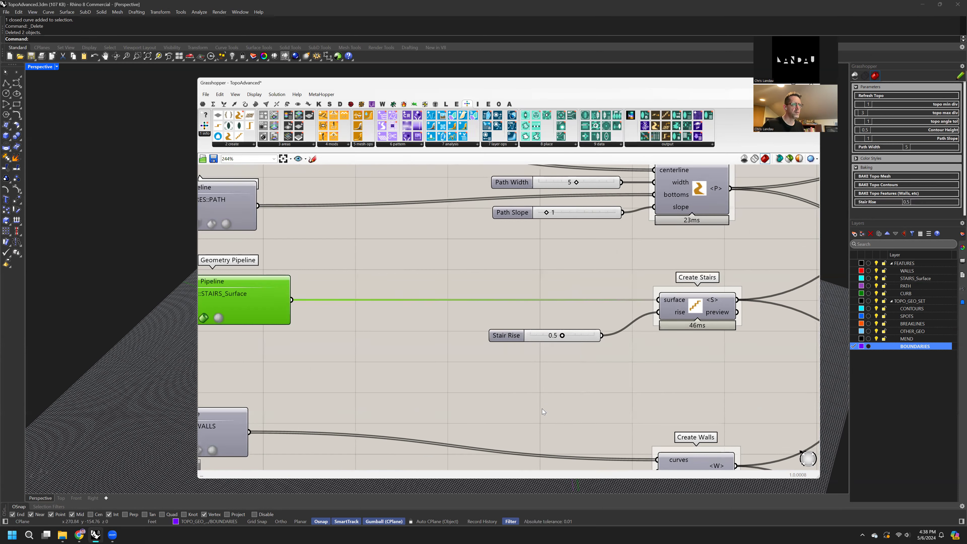
{"action": "left_click_drag", "start_coordinate": [906, 202], "coordinate": [916, 155]}
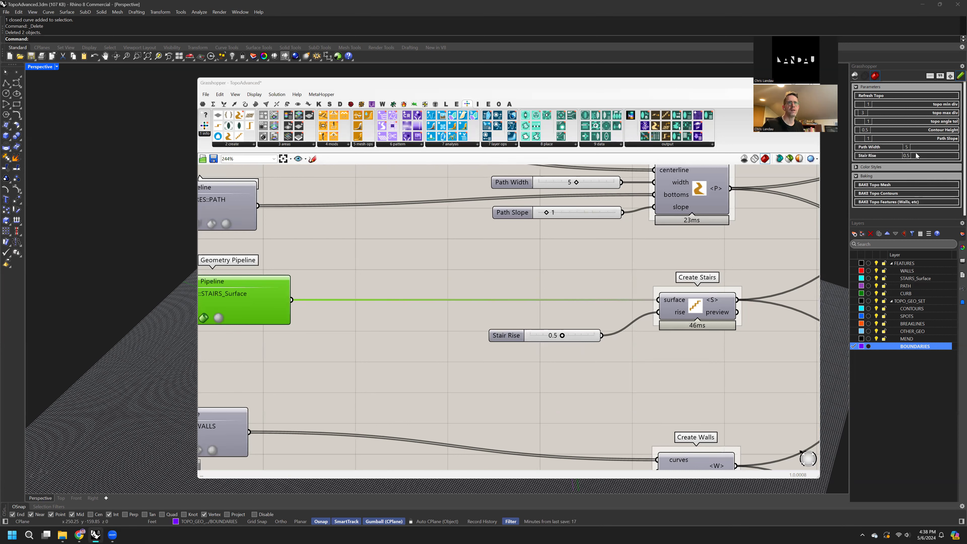
{"action": "left_click", "coordinate": [960, 75]}
{"action": "left_click", "coordinate": [492, 278]}
{"action": "key", "text": "ctrl+s"}
Move the Create Walls Spot Tol slider closer to Curve Tol and nudge the FEATURES::WALLS curve pipeline.
{"action": "scroll", "coordinate": [611, 316], "scroll_direction": "down", "scroll_amount": 2}
{"action": "scroll", "coordinate": [607, 320], "scroll_direction": "up", "scroll_amount": 1}
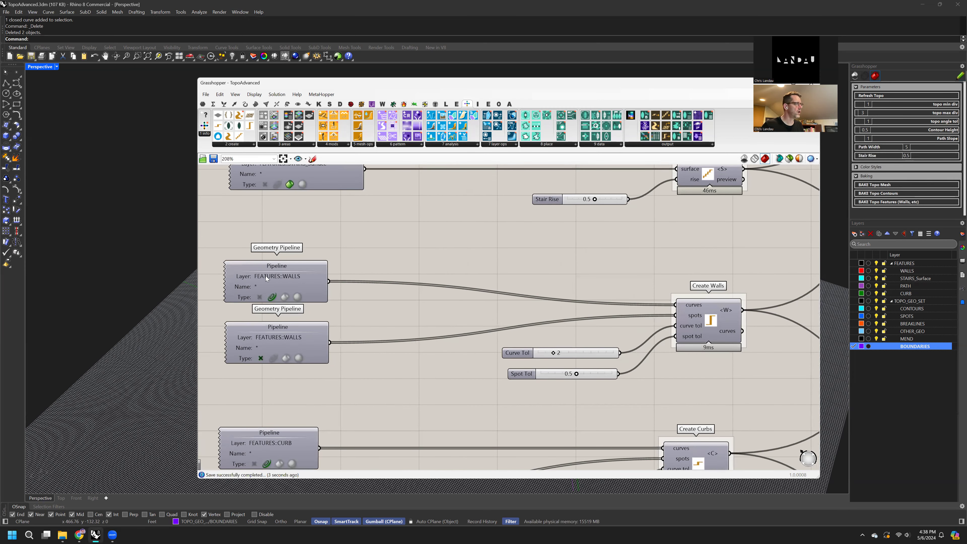
{"action": "left_click_drag", "start_coordinate": [516, 377], "coordinate": [517, 372]}
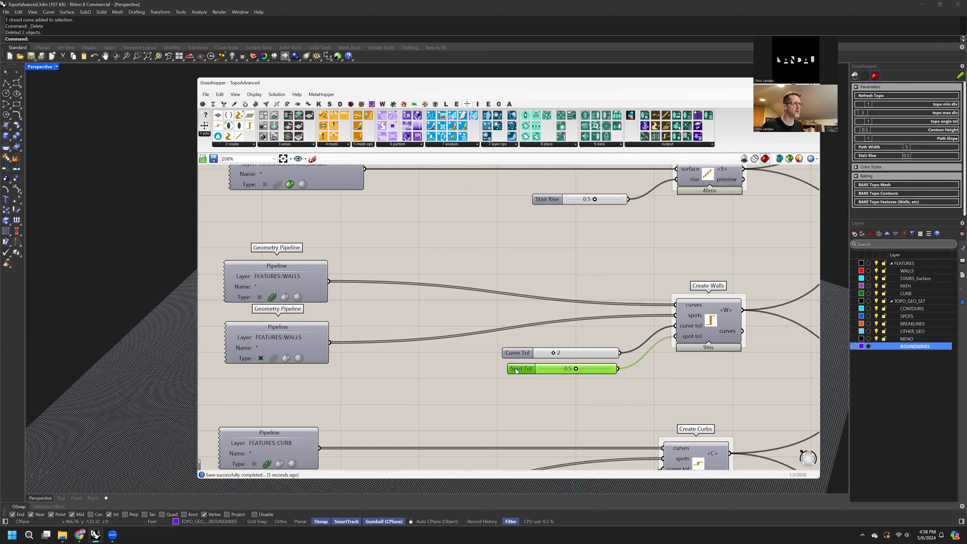
{"action": "left_click_drag", "start_coordinate": [296, 280], "coordinate": [302, 276]}
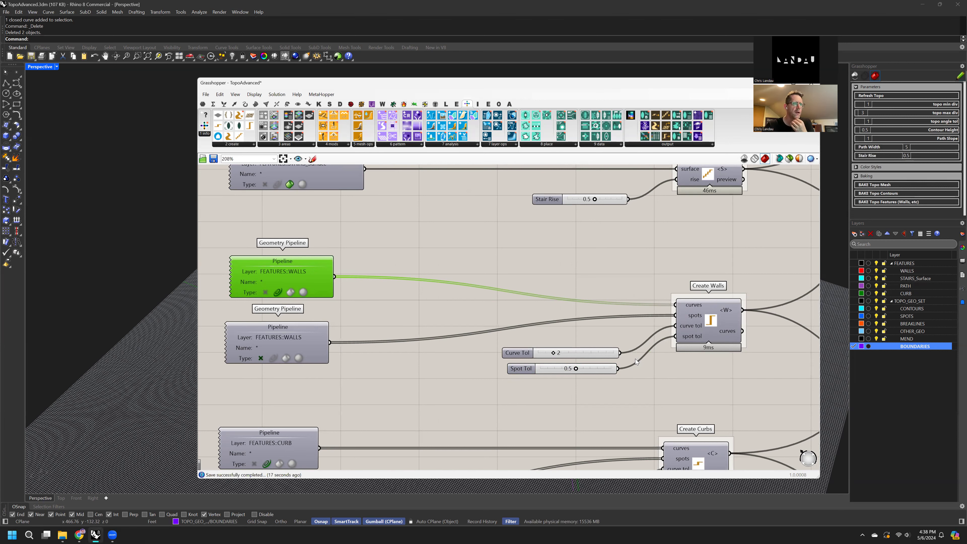
Examine the Curve Tol and Spot Tol inputs of Create Walls and the matching pipelines and sliders feeding Create Curbs.
{"action": "scroll", "coordinate": [675, 359], "scroll_direction": "up", "scroll_amount": 2}
{"action": "left_click", "coordinate": [417, 352]}
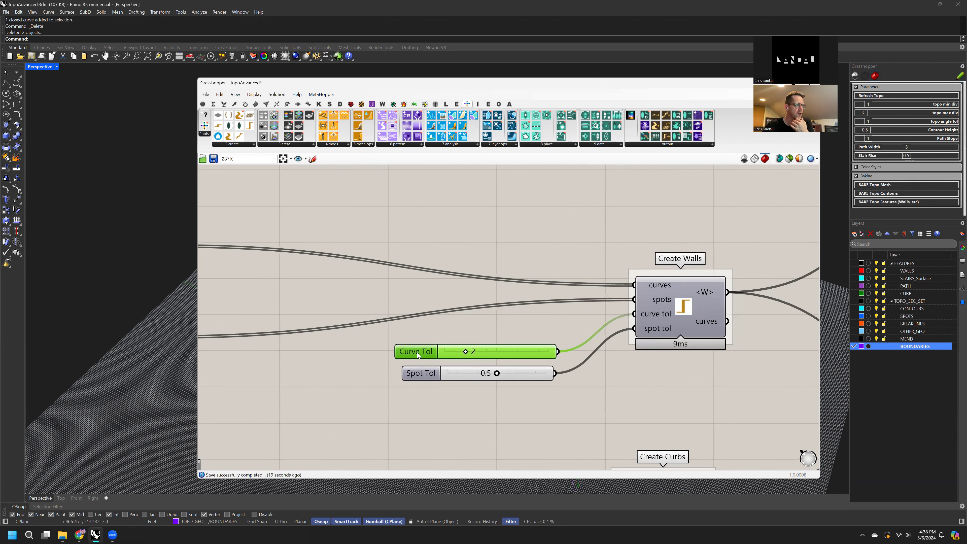
{"action": "left_click", "coordinate": [424, 378]}
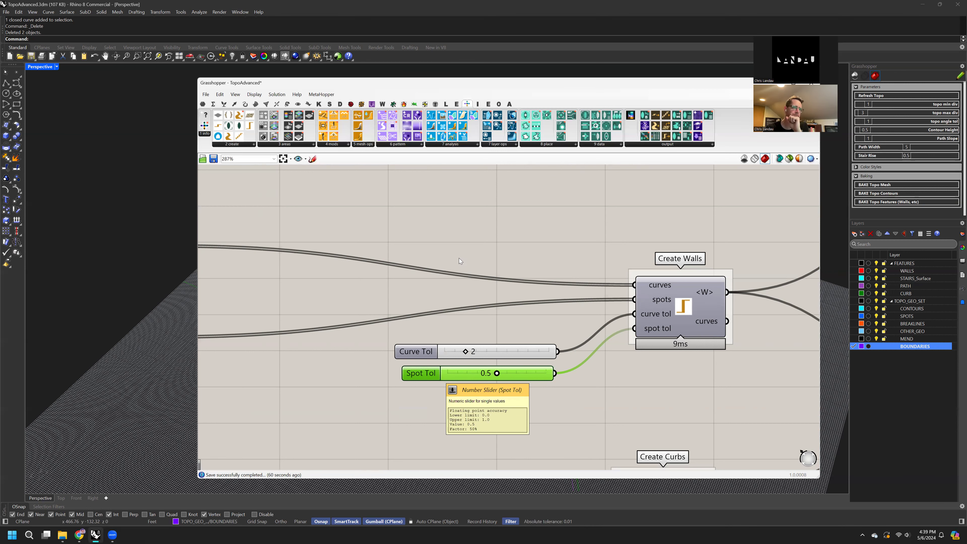
{"action": "scroll", "coordinate": [443, 321], "scroll_direction": "down", "scroll_amount": 4}
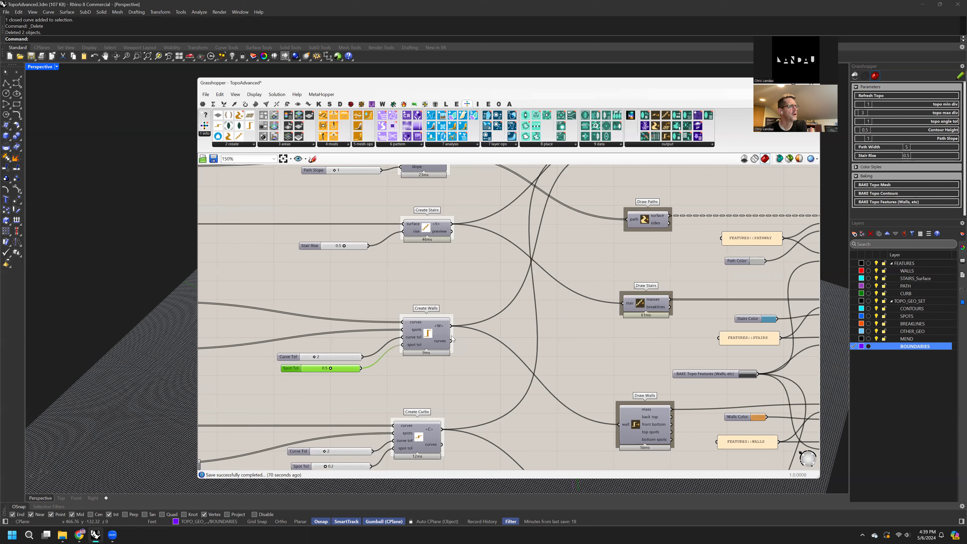
{"action": "right_click_drag", "start_coordinate": [433, 384], "coordinate": [560, 338]}
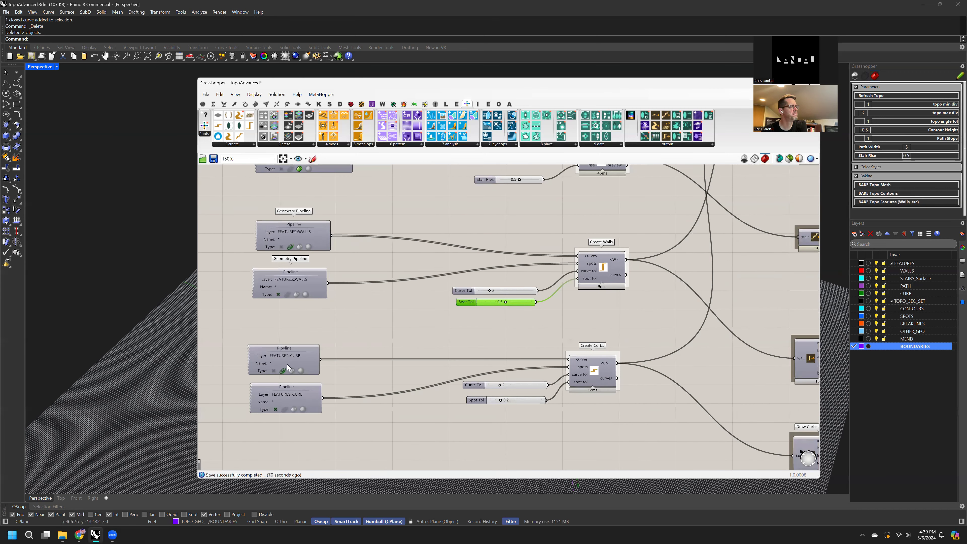
{"action": "left_click_drag", "start_coordinate": [234, 332], "coordinate": [616, 428]}
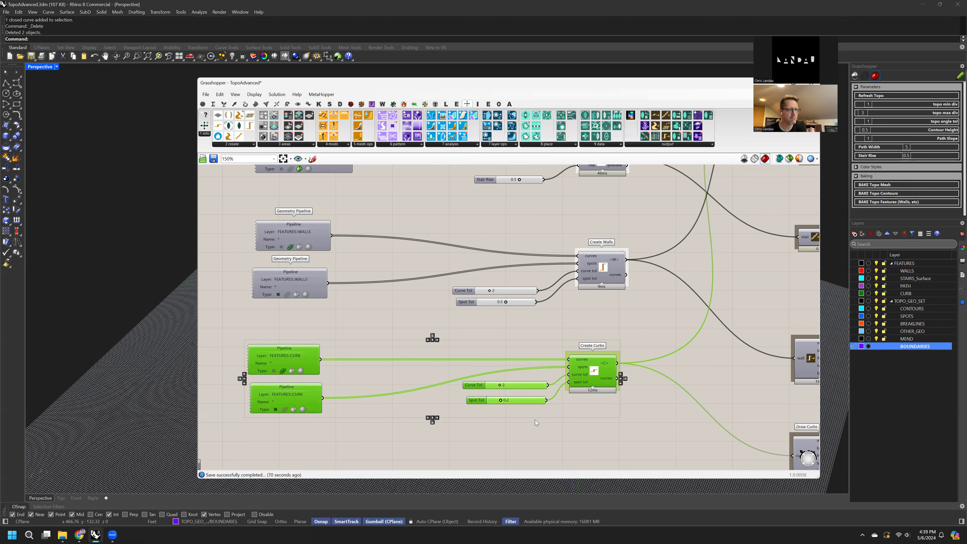
{"action": "scroll", "coordinate": [499, 408], "scroll_direction": "up", "scroll_amount": 2}
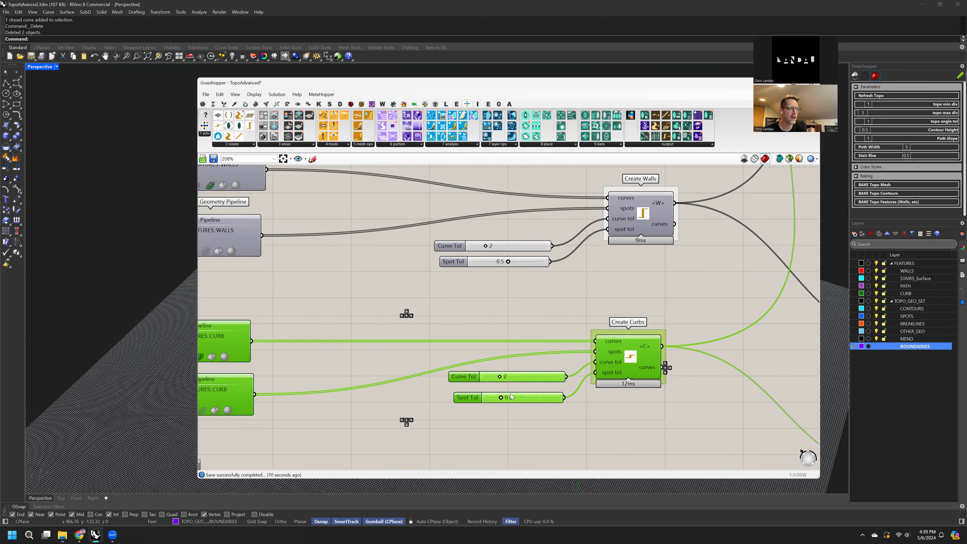
{"action": "scroll", "coordinate": [507, 395], "scroll_direction": "down", "scroll_amount": 1}
{"action": "scroll", "coordinate": [506, 394], "scroll_direction": "down", "scroll_amount": 2}
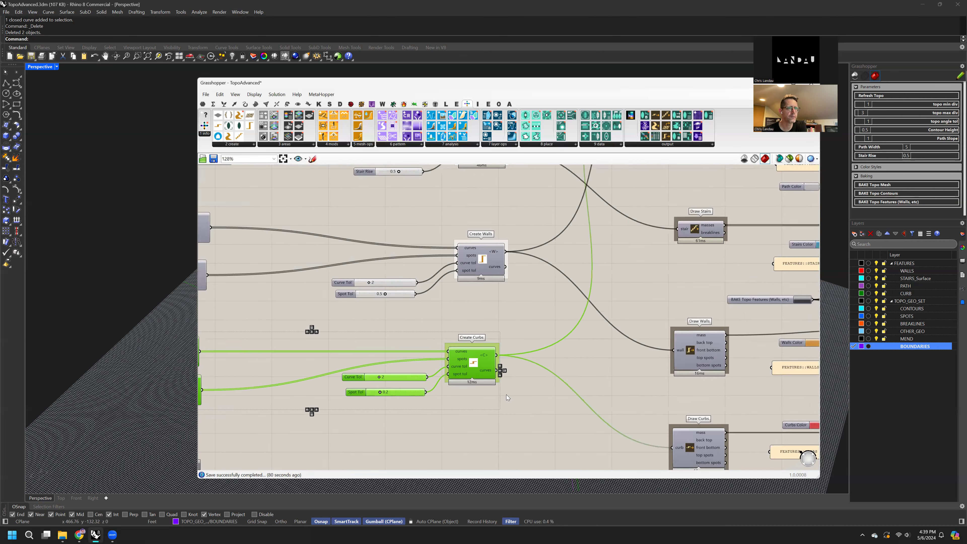
Inspect the Draw Paths, Draw Stairs, Draw Walls and Draw Curbs components one after another.
{"action": "right_click_drag", "start_coordinate": [604, 342], "coordinate": [401, 341]}
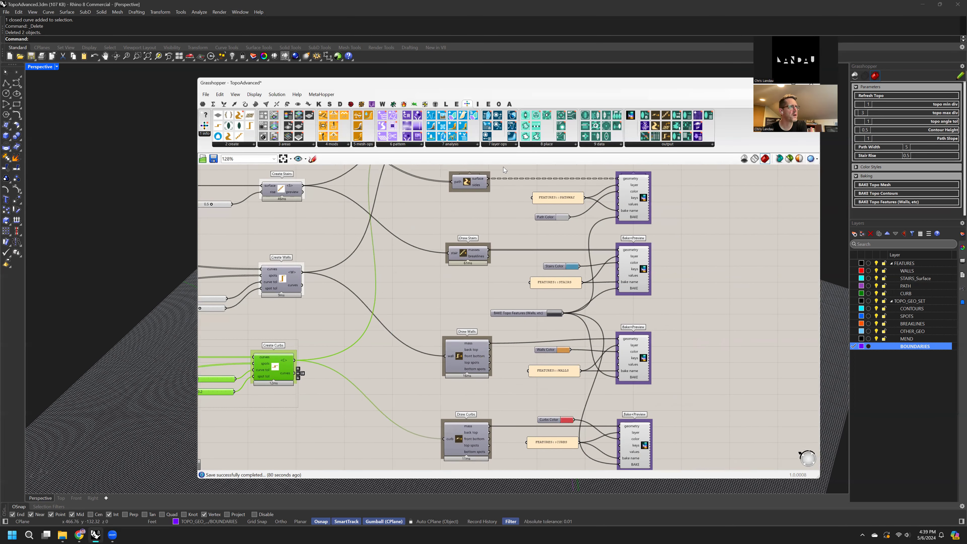
{"action": "scroll", "coordinate": [456, 247], "scroll_direction": "up", "scroll_amount": 4}
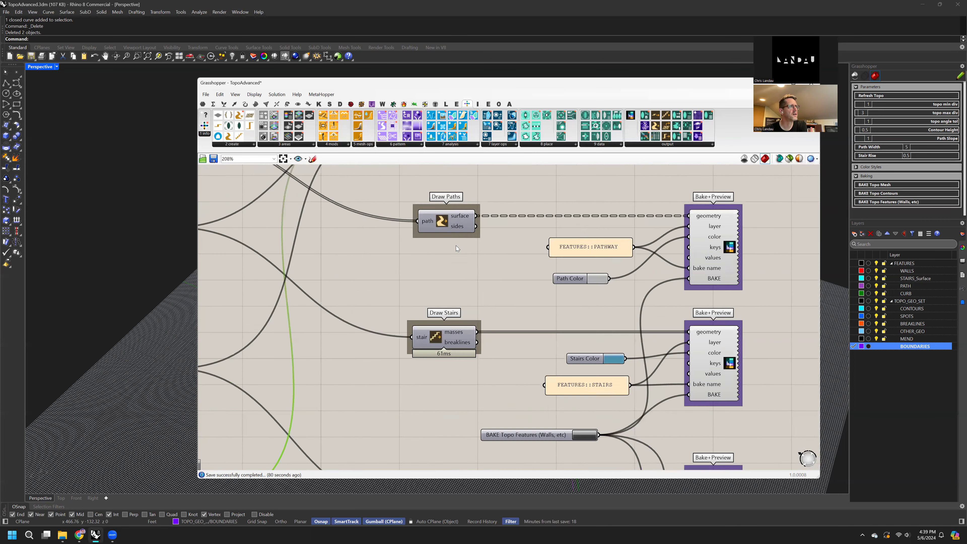
{"action": "left_click", "coordinate": [446, 224]}
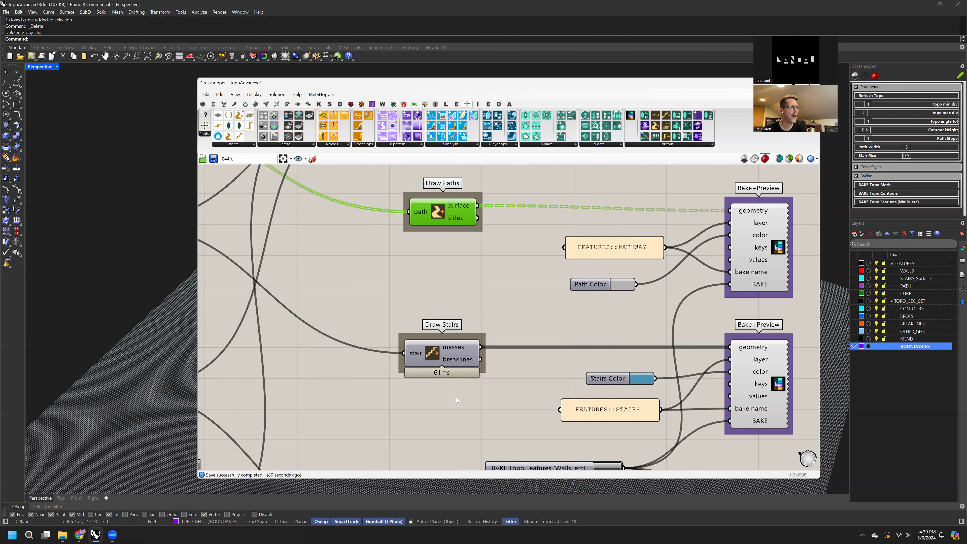
{"action": "left_click_drag", "start_coordinate": [432, 352], "coordinate": [438, 352]}
{"action": "right_click_drag", "start_coordinate": [476, 370], "coordinate": [507, 248]}
{"action": "right_click_drag", "start_coordinate": [505, 365], "coordinate": [510, 290]}
{"action": "left_click", "coordinate": [464, 353]}
{"action": "right_click_drag", "start_coordinate": [550, 449], "coordinate": [537, 308]}
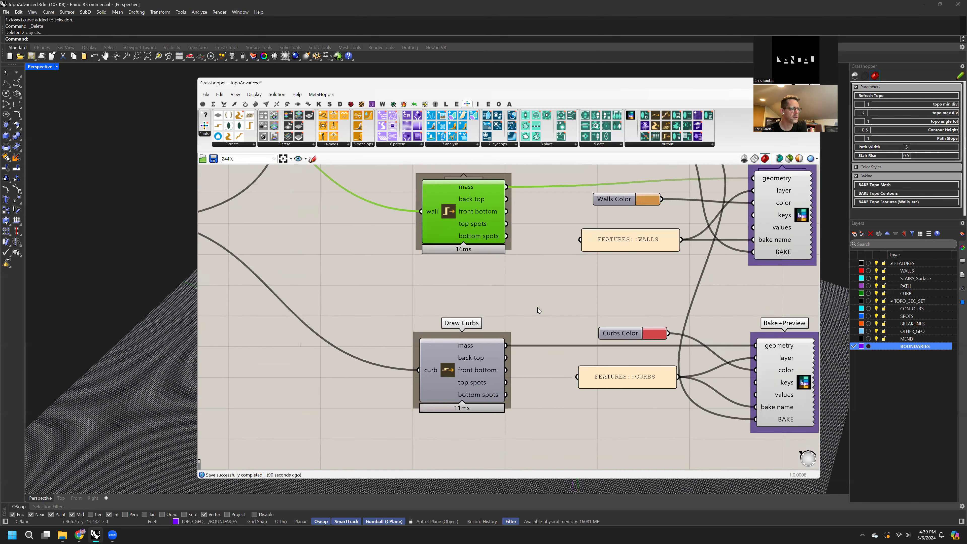
{"action": "left_click", "coordinate": [449, 370]}
Examine the features' Bake+Preview components, their shared BAKE Topo Features button and the FEATURES::STAIRS panel feeding layer and bake name.
{"action": "right_click_drag", "start_coordinate": [699, 355], "coordinate": [565, 354]}
{"action": "left_click", "coordinate": [669, 384]}
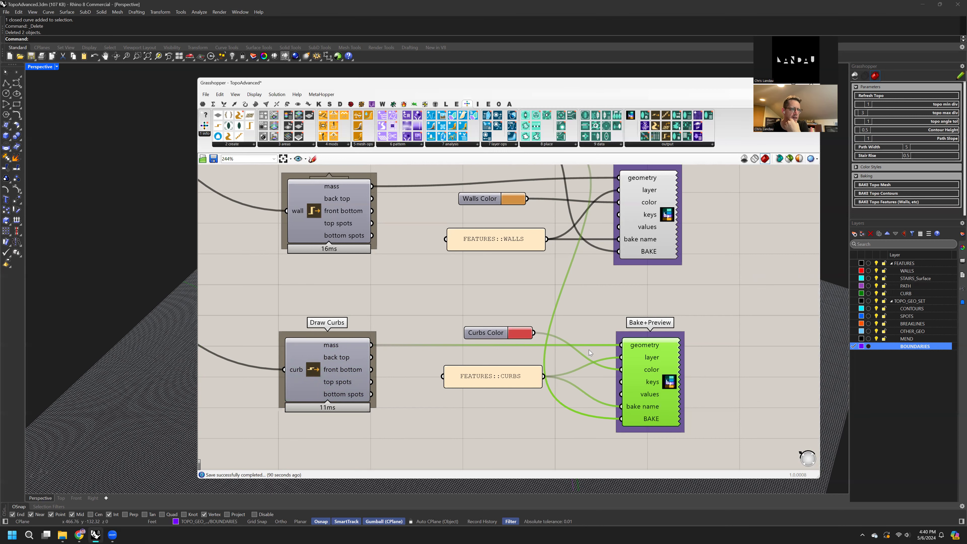
{"action": "right_click_drag", "start_coordinate": [601, 345], "coordinate": [608, 488]}
{"action": "left_click", "coordinate": [434, 266]}
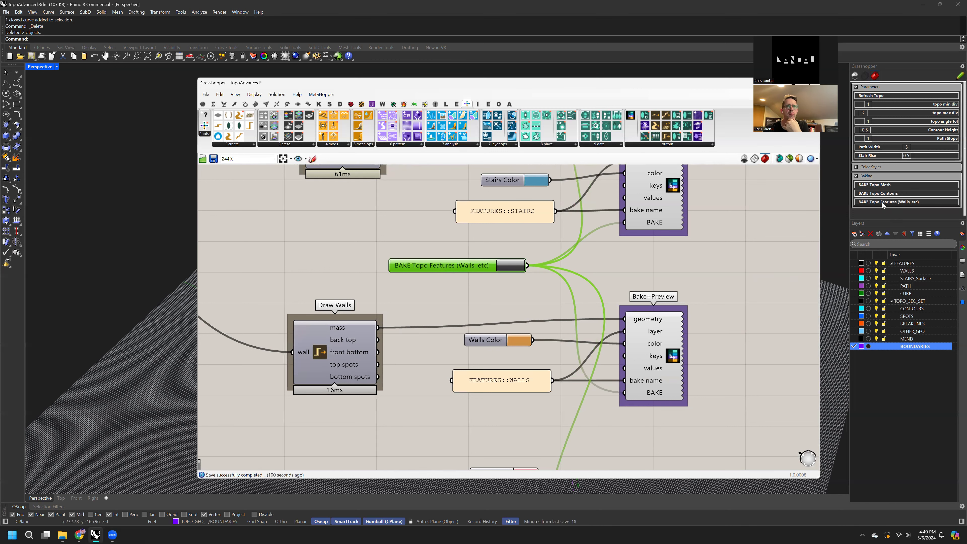
{"action": "right_click_drag", "start_coordinate": [551, 244], "coordinate": [497, 396]}
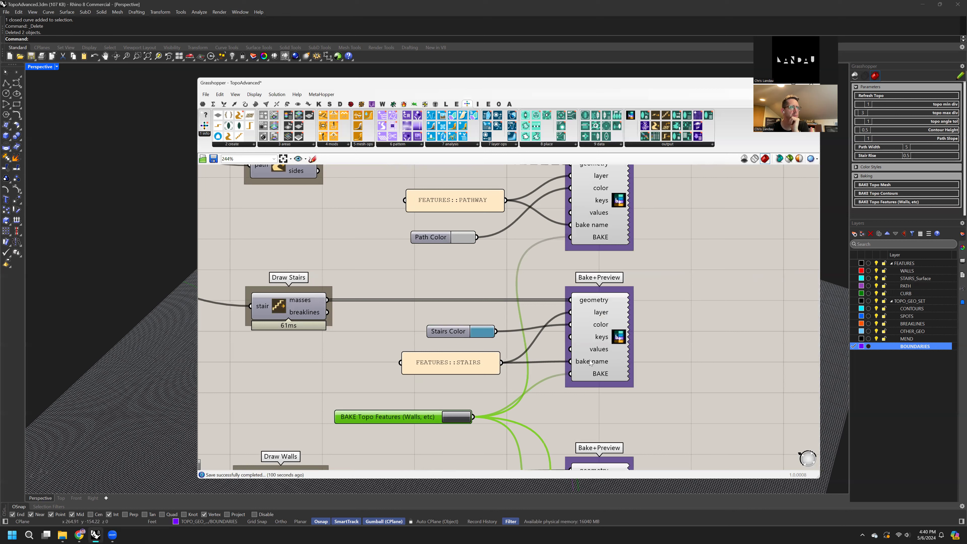
{"action": "left_click_drag", "start_coordinate": [470, 357], "coordinate": [478, 356]}
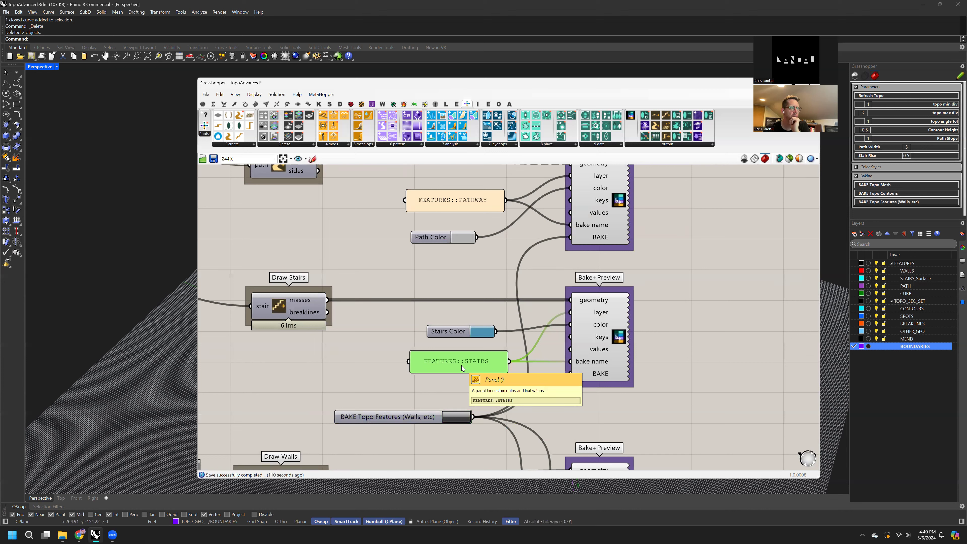
{"action": "left_click_drag", "start_coordinate": [467, 358], "coordinate": [460, 360]}
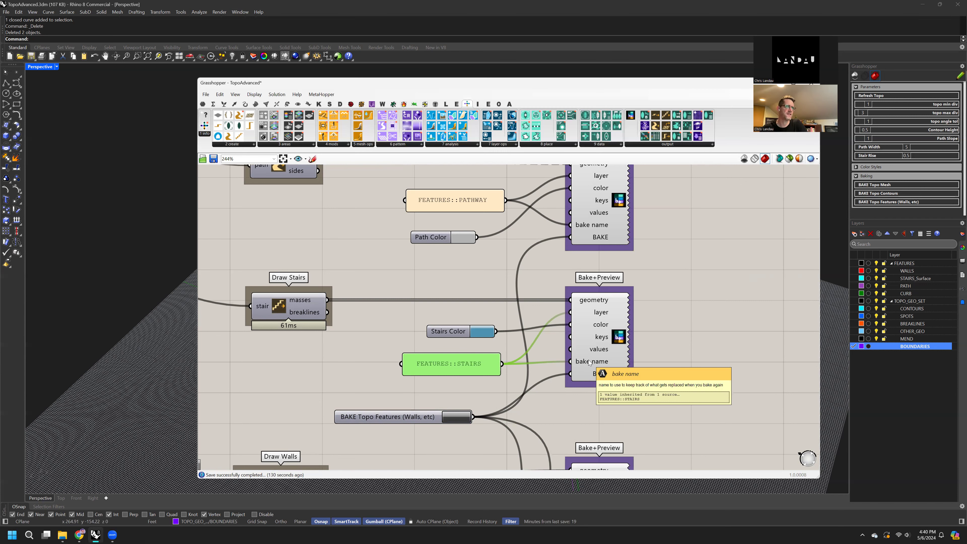
Examine the Merge component that collects the path, stair, curb and wall features for Create Topo.
{"action": "scroll", "coordinate": [558, 368], "scroll_direction": "down", "scroll_amount": 4}
{"action": "right_click_drag", "start_coordinate": [532, 257], "coordinate": [470, 179]}
{"action": "scroll", "coordinate": [442, 286], "scroll_direction": "down", "scroll_amount": 4}
{"action": "right_click_drag", "start_coordinate": [485, 361], "coordinate": [550, 456]}
{"action": "scroll", "coordinate": [425, 275], "scroll_direction": "up", "scroll_amount": 3}
{"action": "left_click", "coordinate": [429, 280]}
{"action": "right_click_drag", "start_coordinate": [381, 275], "coordinate": [450, 230]}
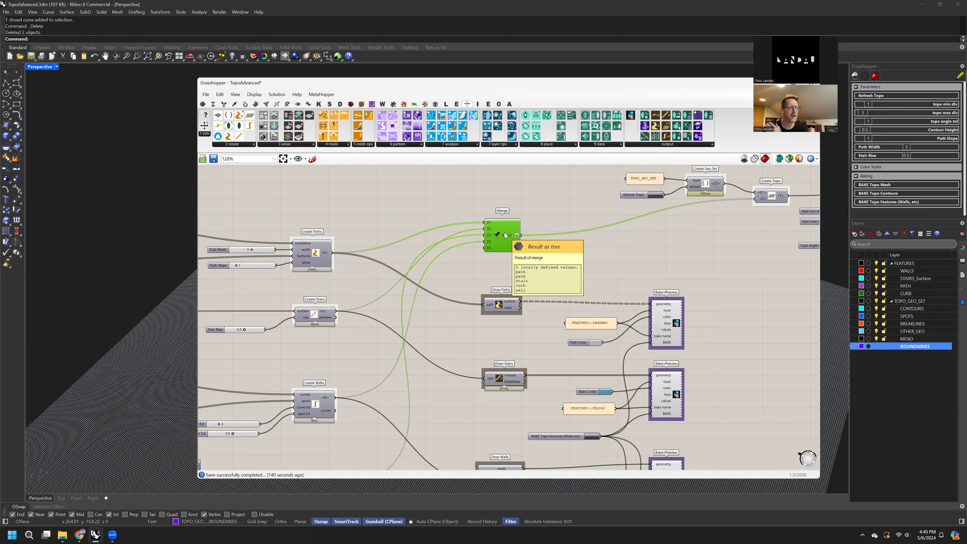
Move the TOPO_GEO_SET panel and Refresh Topo button closer to Create Geo Set, and nudge Create Geo Set and Create Topo.
{"action": "right_click_drag", "start_coordinate": [534, 249], "coordinate": [386, 316]}
{"action": "scroll", "coordinate": [616, 309], "scroll_direction": "up", "scroll_amount": 4}
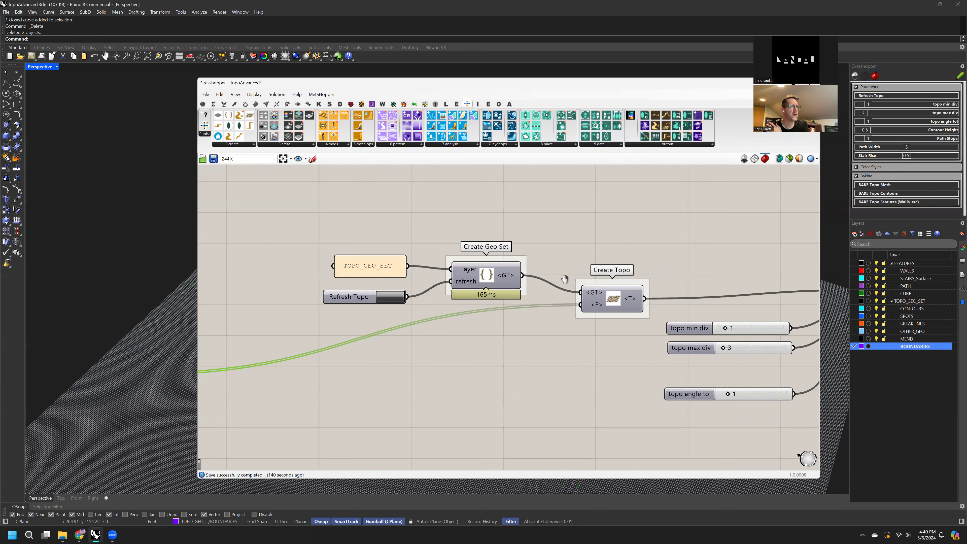
{"action": "left_click_drag", "start_coordinate": [616, 308], "coordinate": [614, 314]}
{"action": "left_click_drag", "start_coordinate": [381, 275], "coordinate": [398, 277]}
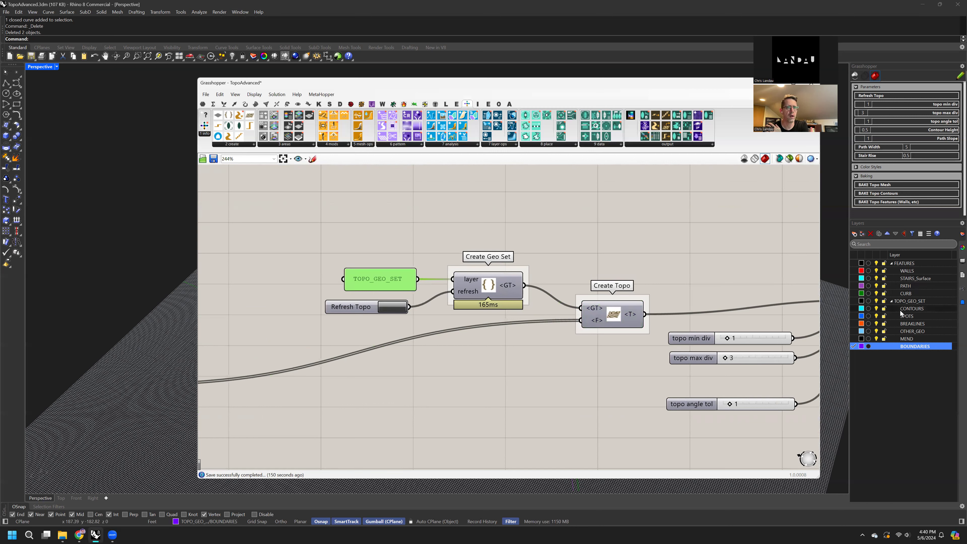
{"action": "left_click_drag", "start_coordinate": [368, 305], "coordinate": [389, 283]}
{"action": "left_click", "coordinate": [370, 282]}
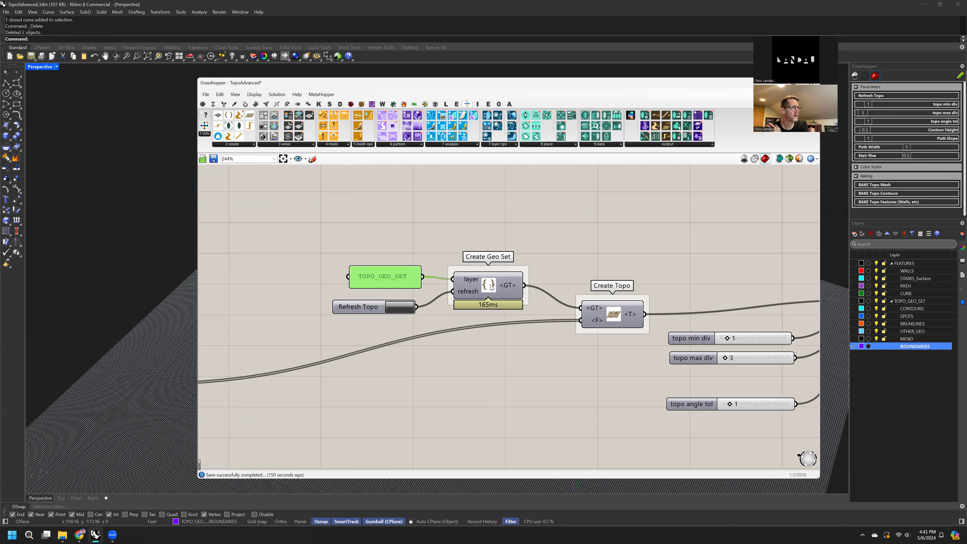
{"action": "left_click_drag", "start_coordinate": [490, 287], "coordinate": [493, 284]}
{"action": "left_click", "coordinate": [356, 303]}
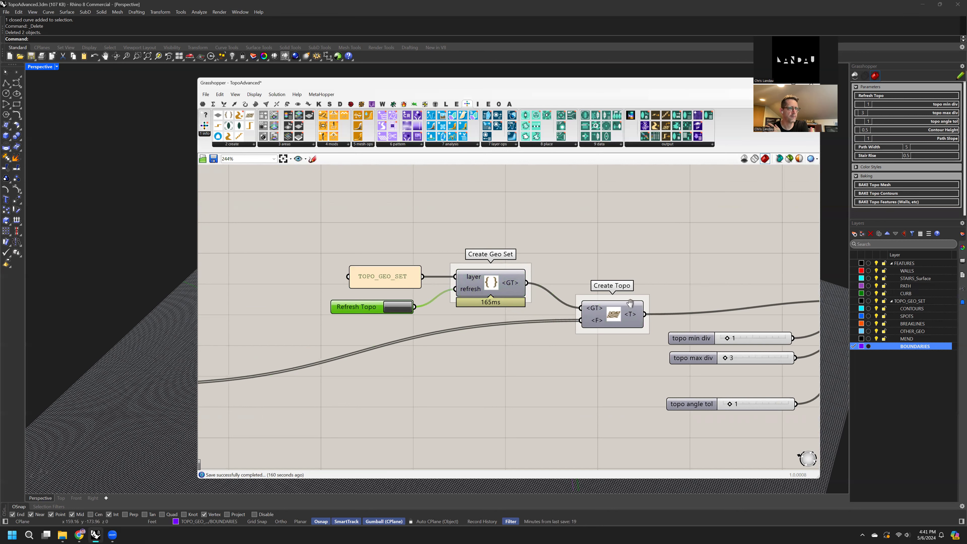
Move the topo angle tol slider up under topo max div and shift Draw Topo and its other sliders slightly down.
{"action": "right_click_drag", "start_coordinate": [631, 317], "coordinate": [486, 312]}
{"action": "mouse_move", "coordinate": [447, 303]}
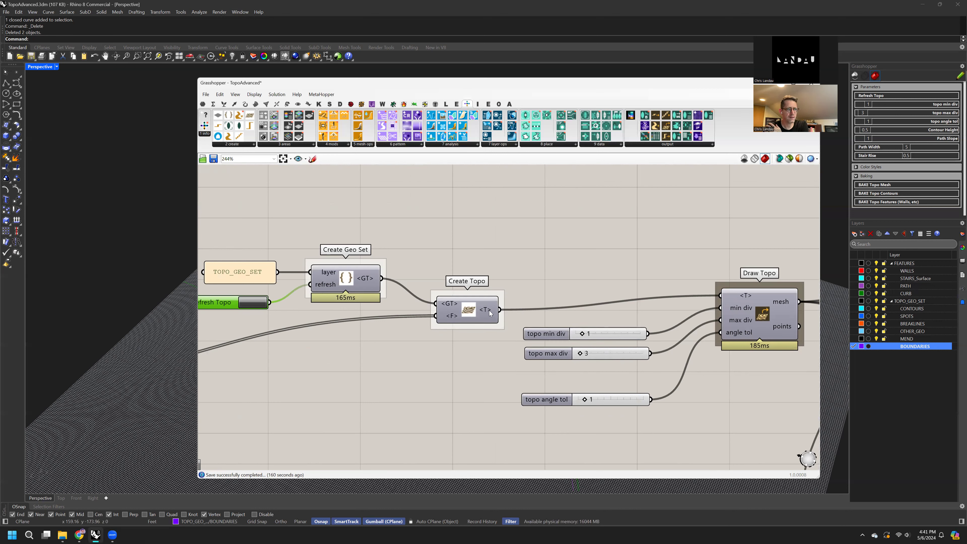
{"action": "mouse_move", "coordinate": [489, 313]}
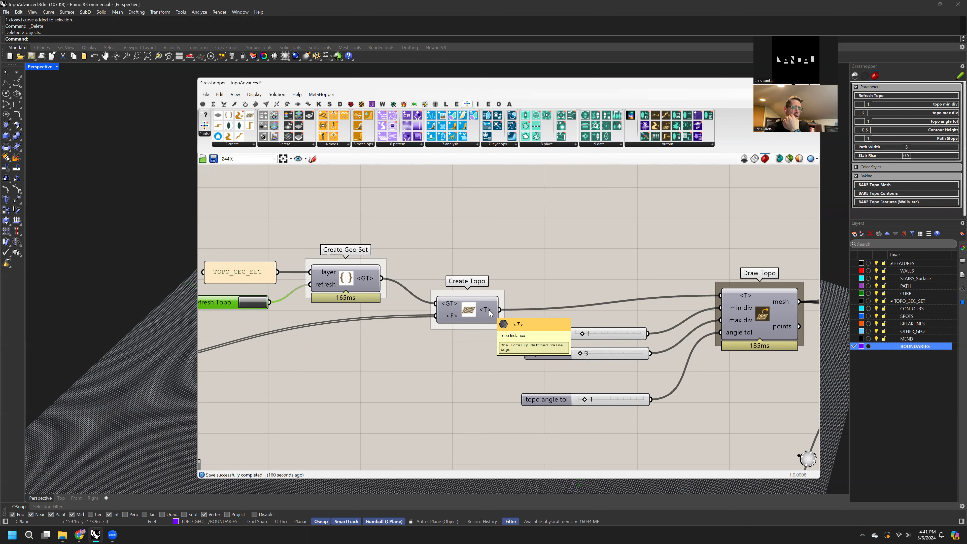
{"action": "left_click_drag", "start_coordinate": [544, 398], "coordinate": [540, 387]}
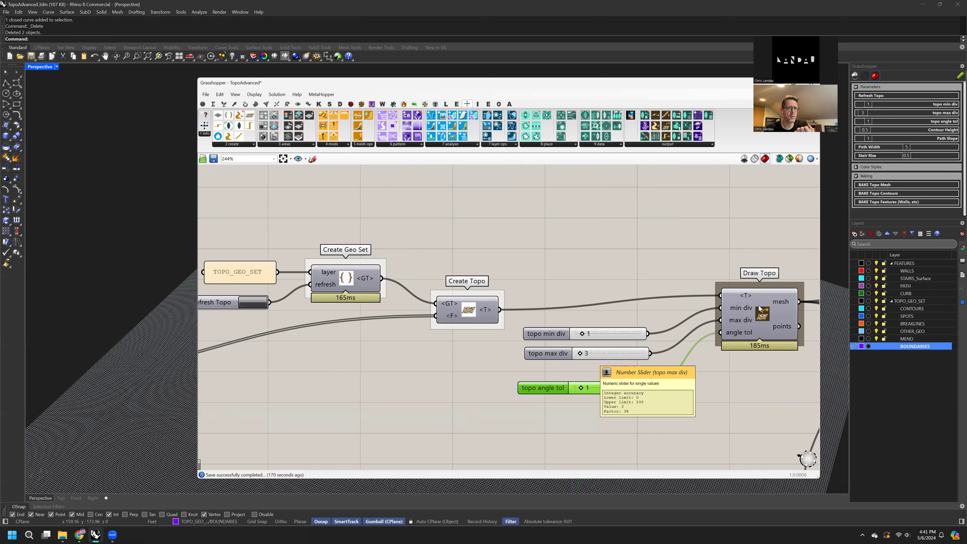
{"action": "left_click_drag", "start_coordinate": [762, 316], "coordinate": [753, 330]}
{"action": "left_click_drag", "start_coordinate": [547, 395], "coordinate": [551, 381]}
{"action": "mouse_move", "coordinate": [669, 300]}
{"action": "left_mouse_down"}
{"action": "mouse_move", "coordinate": [555, 379]}
{"action": "mouse_move", "coordinate": [560, 392]}
{"action": "left_mouse_up"}
{"action": "right_click_drag", "start_coordinate": [763, 319], "coordinate": [623, 319]}
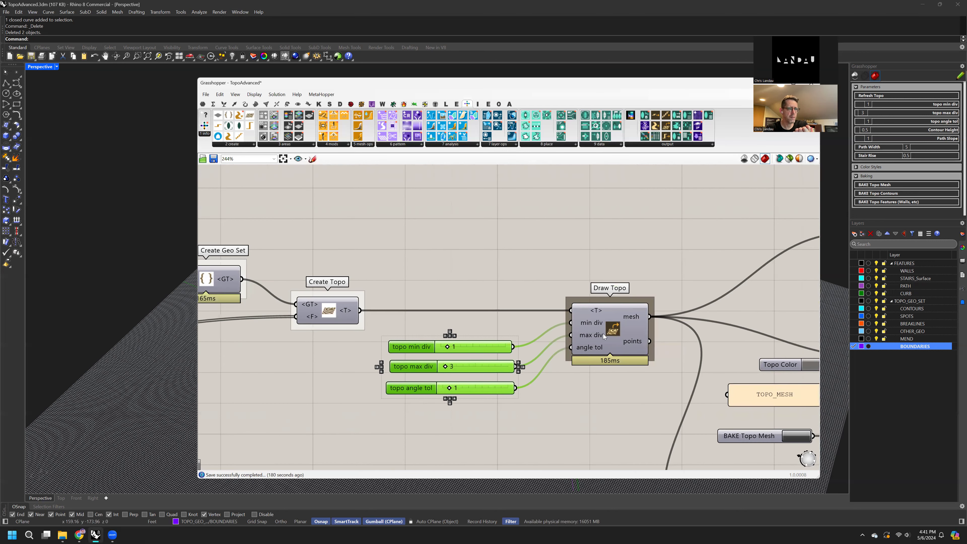
{"action": "mouse_move", "coordinate": [603, 334]}
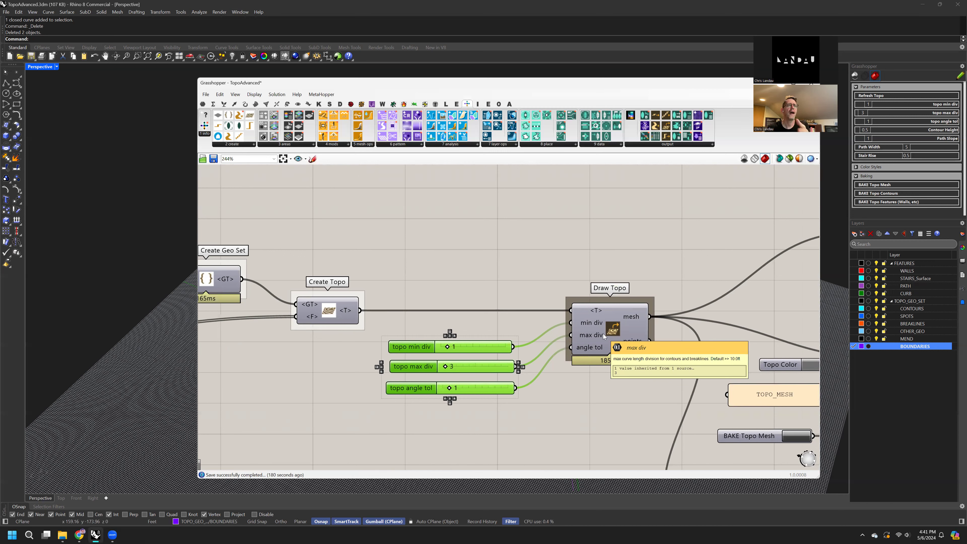
Inspect the Elevation Analysis component fed by Draw Topo's mesh and check the colored terrain in the Rhino viewport.
{"action": "right_click_drag", "start_coordinate": [603, 333], "coordinate": [436, 308]}
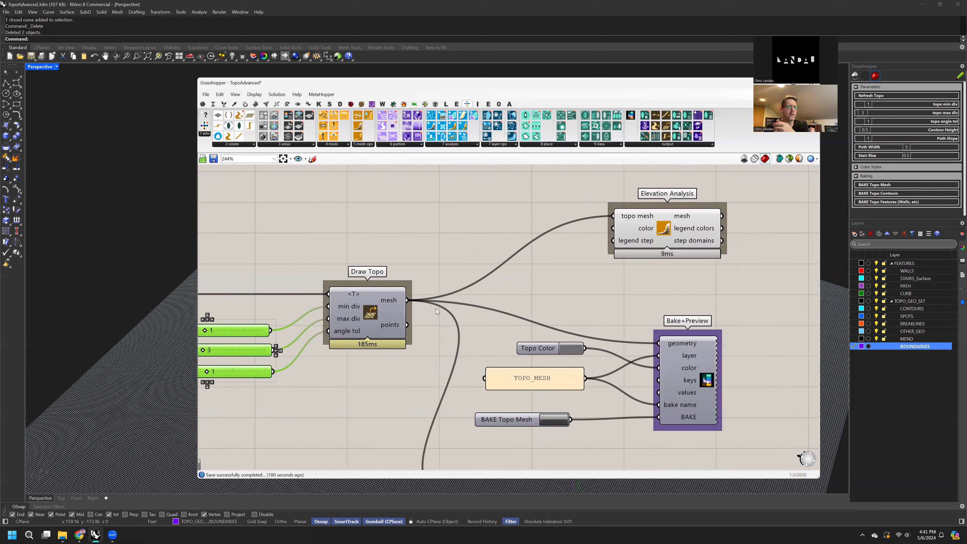
{"action": "scroll", "coordinate": [447, 307], "scroll_direction": "down", "scroll_amount": 2}
{"action": "scroll", "coordinate": [547, 265], "scroll_direction": "up", "scroll_amount": 2}
{"action": "left_click", "coordinate": [597, 255]}
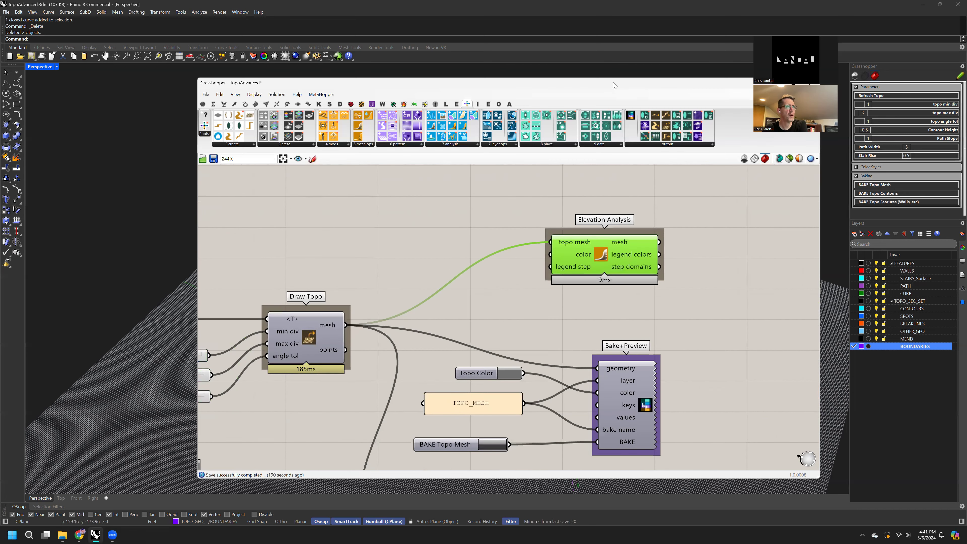
{"action": "left_click_drag", "start_coordinate": [613, 82], "coordinate": [577, 334]}
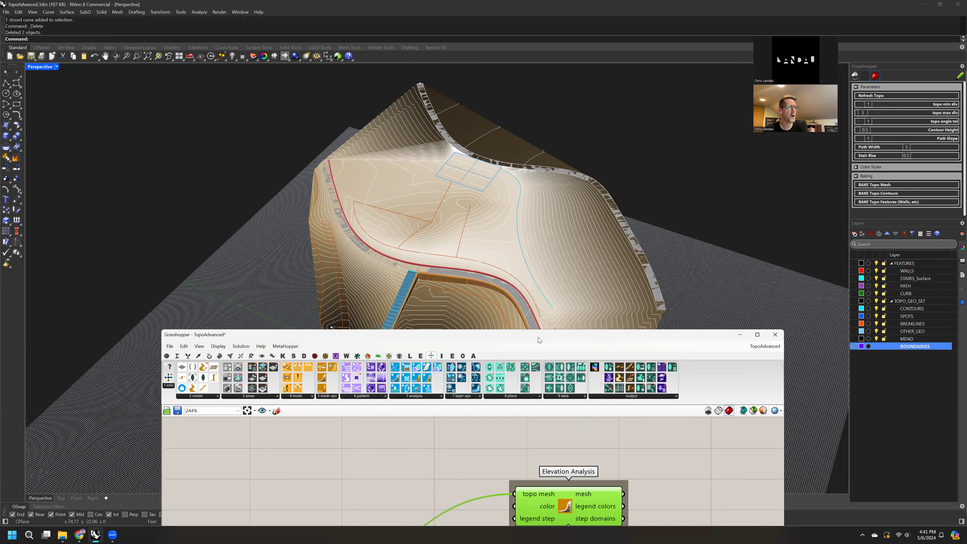
{"action": "left_click_drag", "start_coordinate": [538, 334], "coordinate": [570, 87]}
Nudge the topo mesh Bake+Preview component and move the BAKE Topo Mesh button closer to it.
{"action": "right_click_drag", "start_coordinate": [624, 404], "coordinate": [628, 351]}
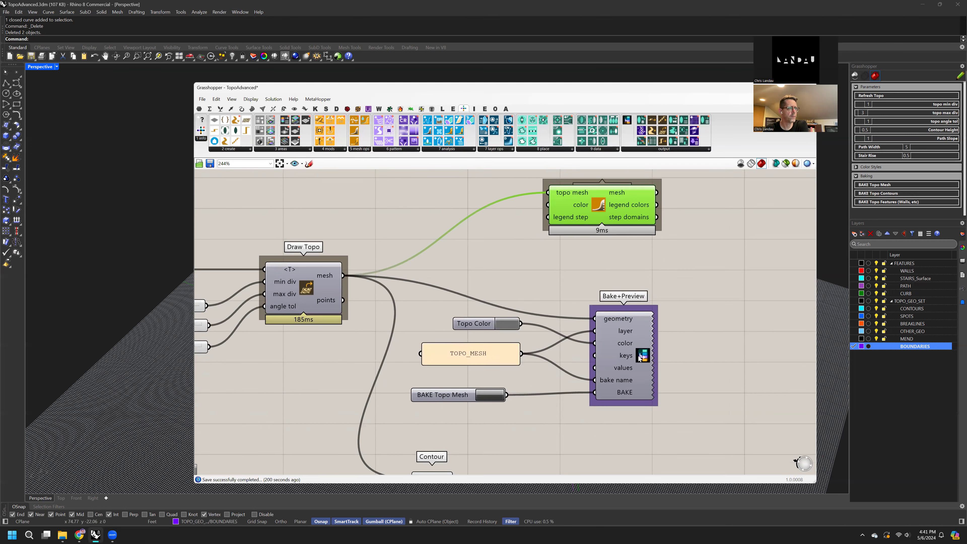
{"action": "left_click_drag", "start_coordinate": [639, 360], "coordinate": [636, 362]}
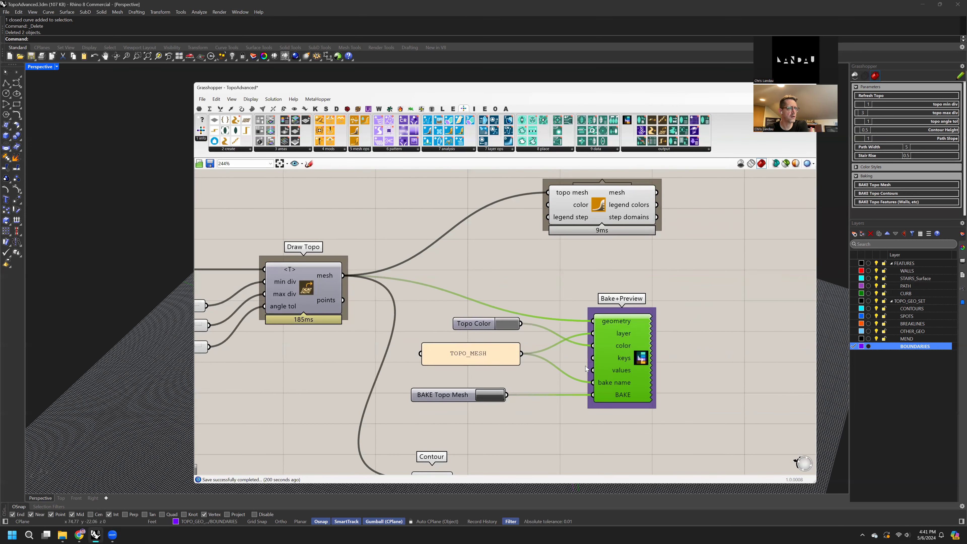
{"action": "left_click_drag", "start_coordinate": [473, 393], "coordinate": [488, 395]}
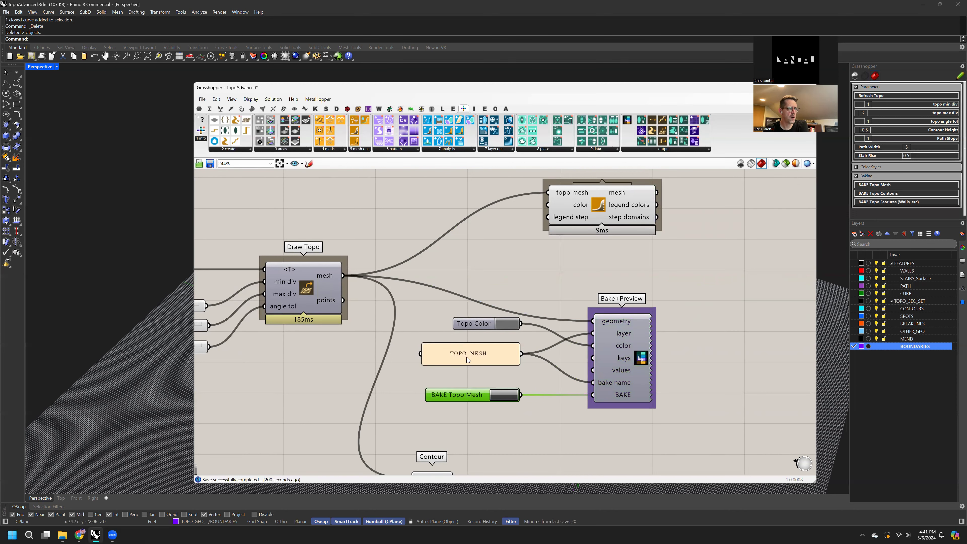
{"action": "scroll", "coordinate": [497, 352], "scroll_direction": "down", "scroll_amount": 1}
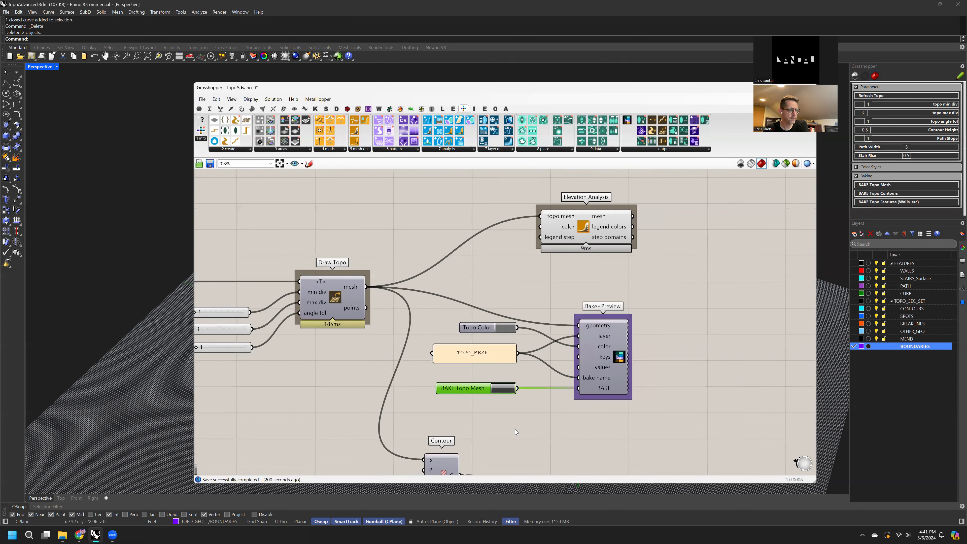
Examine the Contour component, its Contour Height slider and Bake+Preview setup alongside the Remote Panel's Baking buttons.
{"action": "right_click_drag", "start_coordinate": [514, 428], "coordinate": [518, 276]}
{"action": "left_click", "coordinate": [449, 334]}
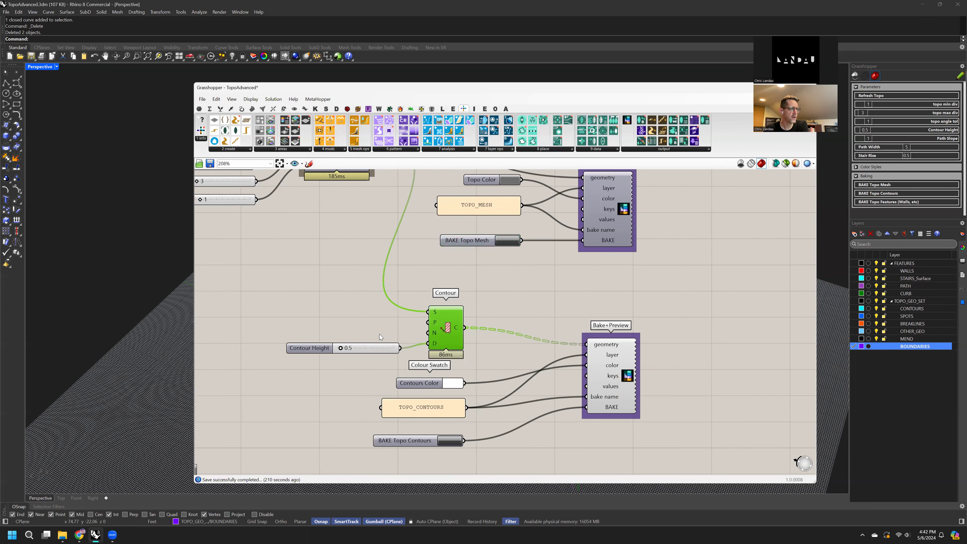
{"action": "left_click_drag", "start_coordinate": [628, 384], "coordinate": [629, 385]}
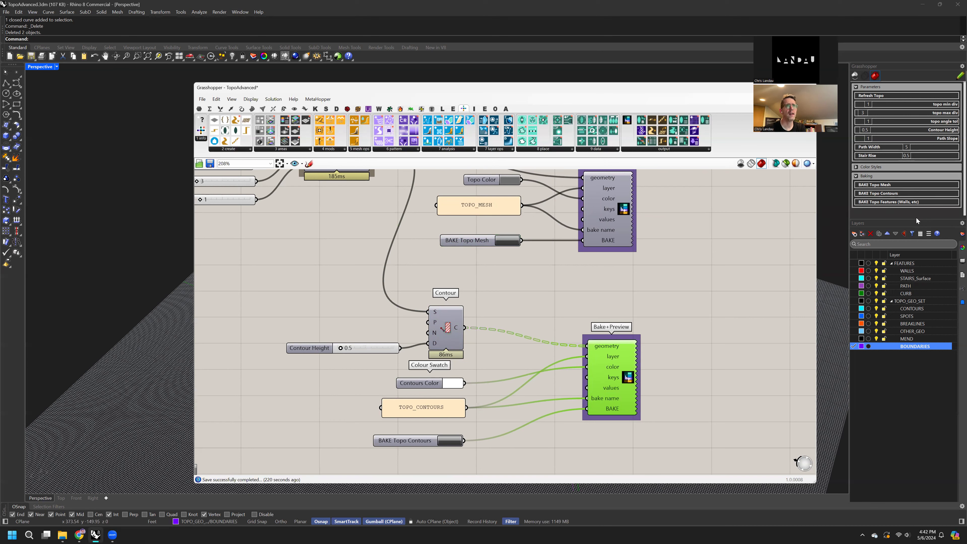
{"action": "left_click_drag", "start_coordinate": [642, 87], "coordinate": [601, 146]}
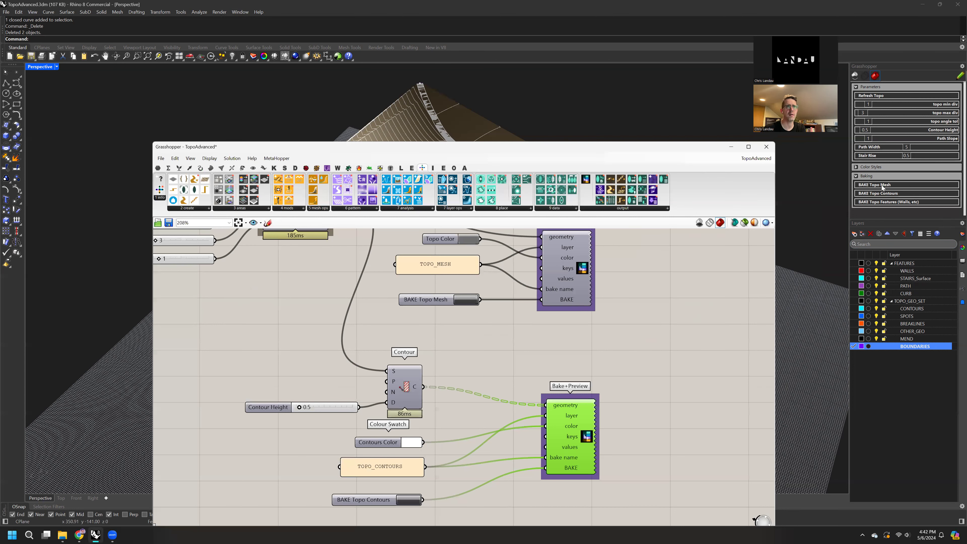
{"action": "left_click_drag", "start_coordinate": [664, 142], "coordinate": [677, 98]}
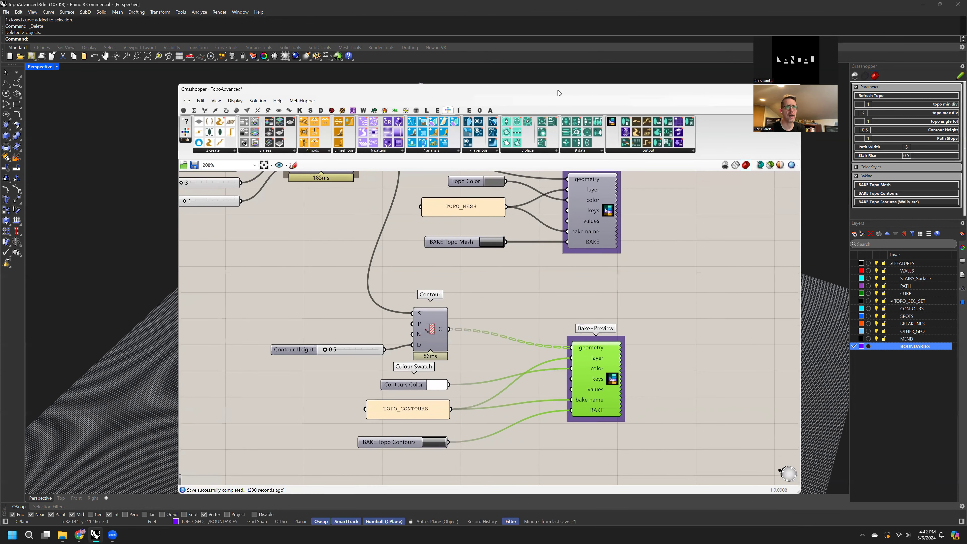
Tile Grasshopper and Rhino side by side, widen the Rhino side and show Draw Topo with its mesh and contour outputs.
{"action": "key", "text": "super+Right"}
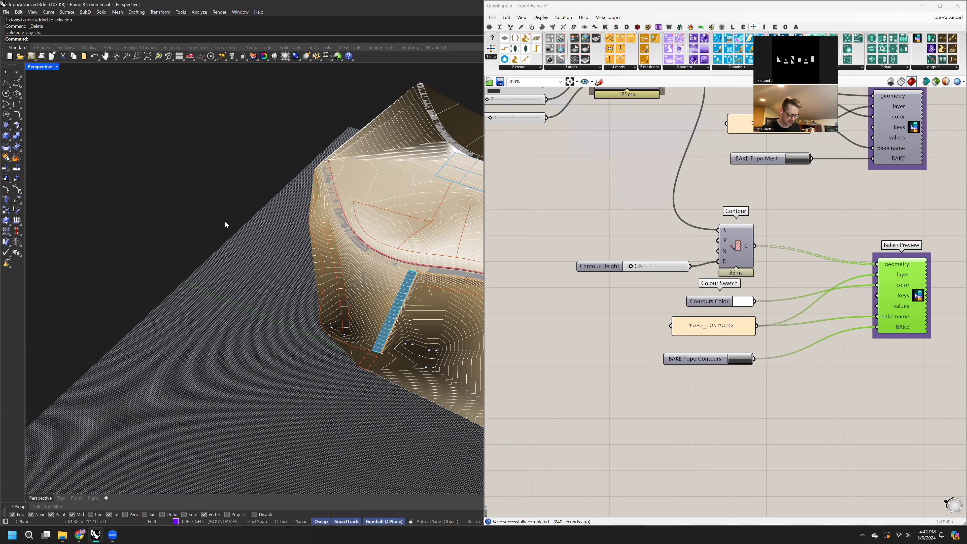
{"action": "key", "text": "super+Left"}
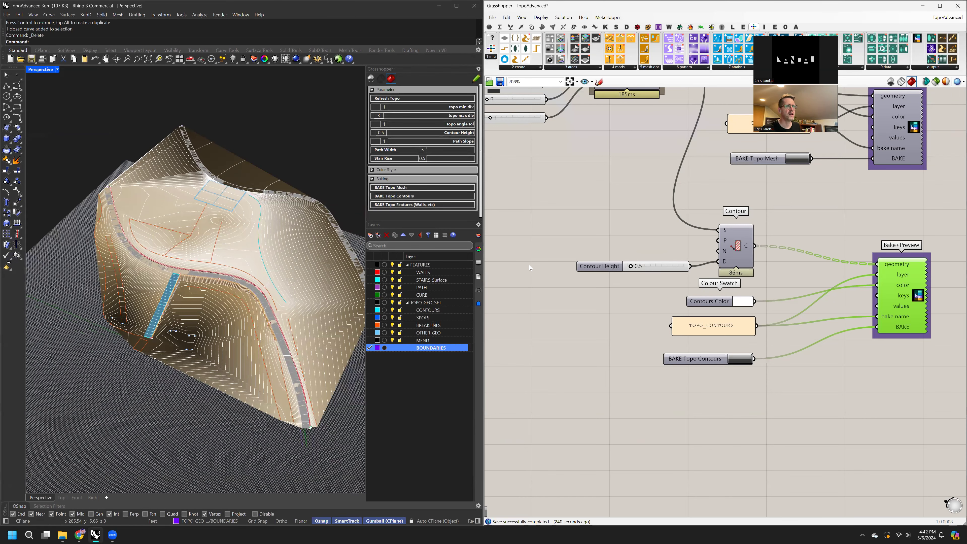
{"action": "left_click_drag", "start_coordinate": [481, 271], "coordinate": [561, 279]}
{"action": "right_click_drag", "start_coordinate": [793, 185], "coordinate": [706, 286]}
{"action": "scroll", "coordinate": [746, 319], "scroll_direction": "down", "scroll_amount": 2}
{"action": "right_click_drag", "start_coordinate": [747, 321], "coordinate": [842, 339]}
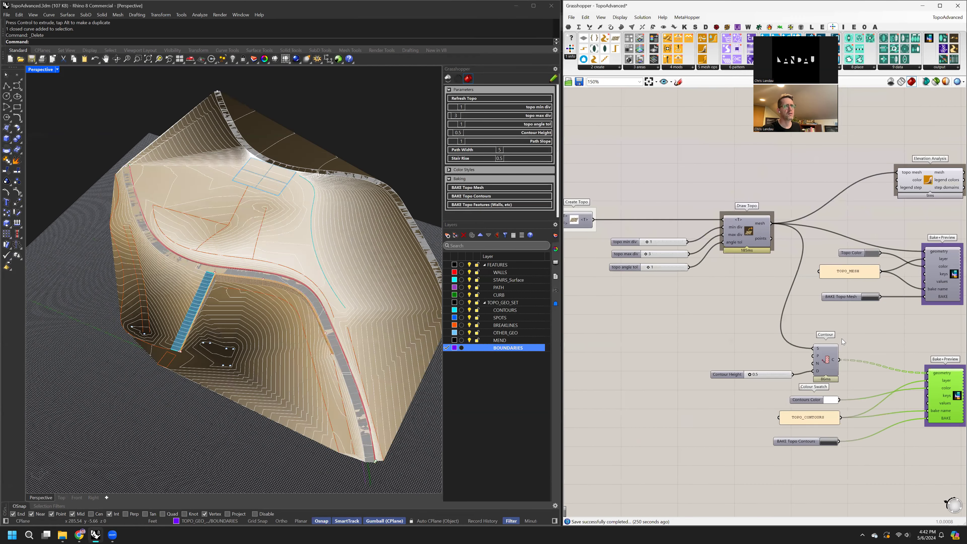
{"action": "scroll", "coordinate": [837, 316], "scroll_direction": "up", "scroll_amount": 1}
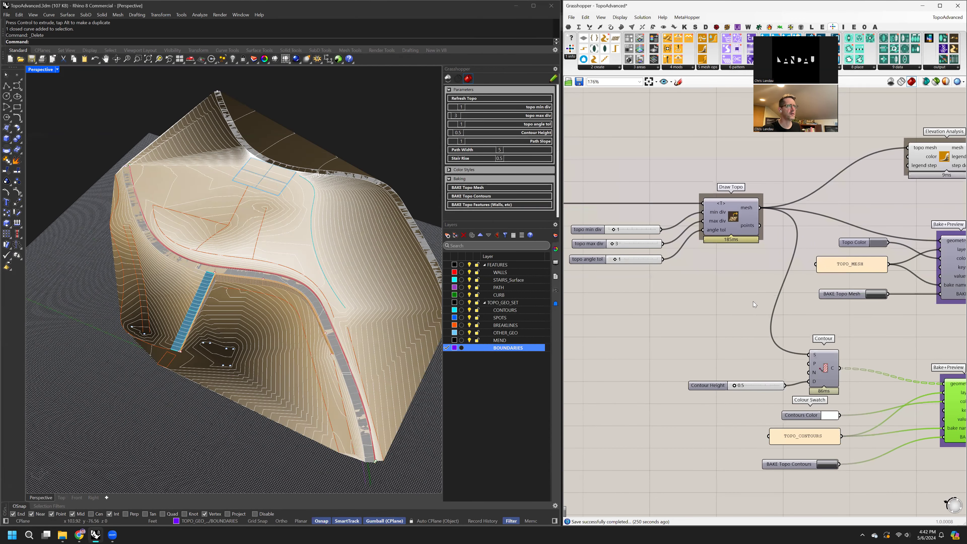
Maximize Rhino, float the Grasshopper window over it and collapse Grasshopper to its title bar.
{"action": "left_click", "coordinate": [533, 6]}
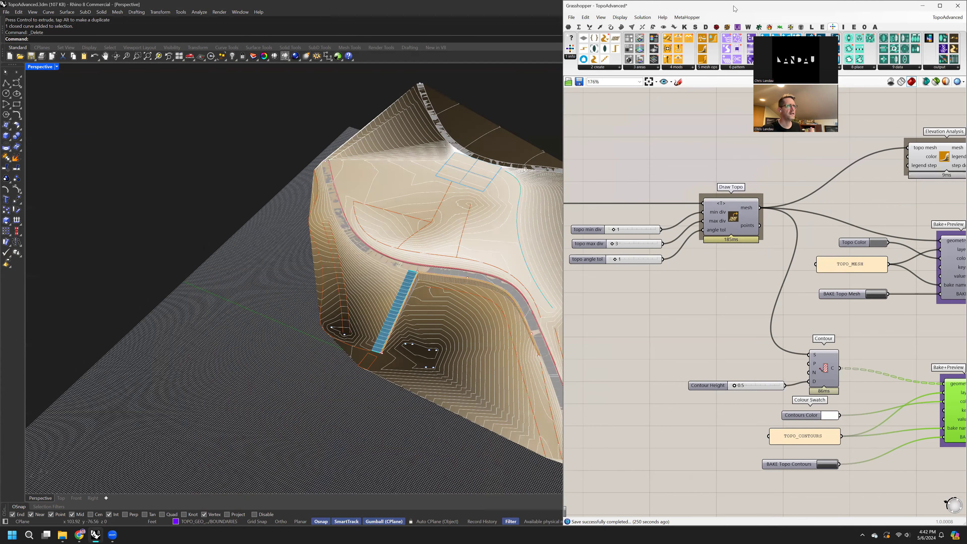
{"action": "left_click_drag", "start_coordinate": [734, 8], "coordinate": [615, 84]}
{"action": "double_click", "coordinate": [624, 78]}
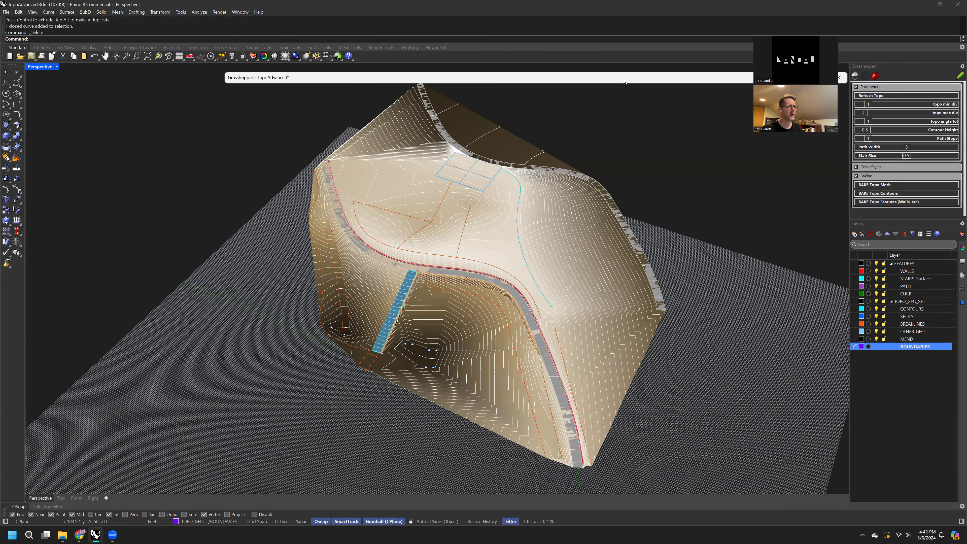
{"action": "double_click", "coordinate": [624, 78]}
{"action": "double_click", "coordinate": [623, 78]}
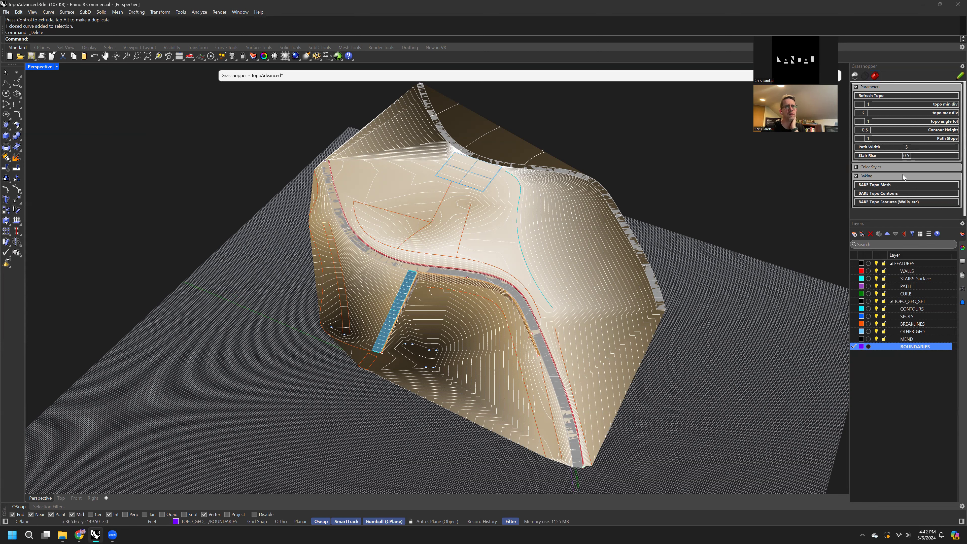
{"action": "double_click", "coordinate": [637, 79]}
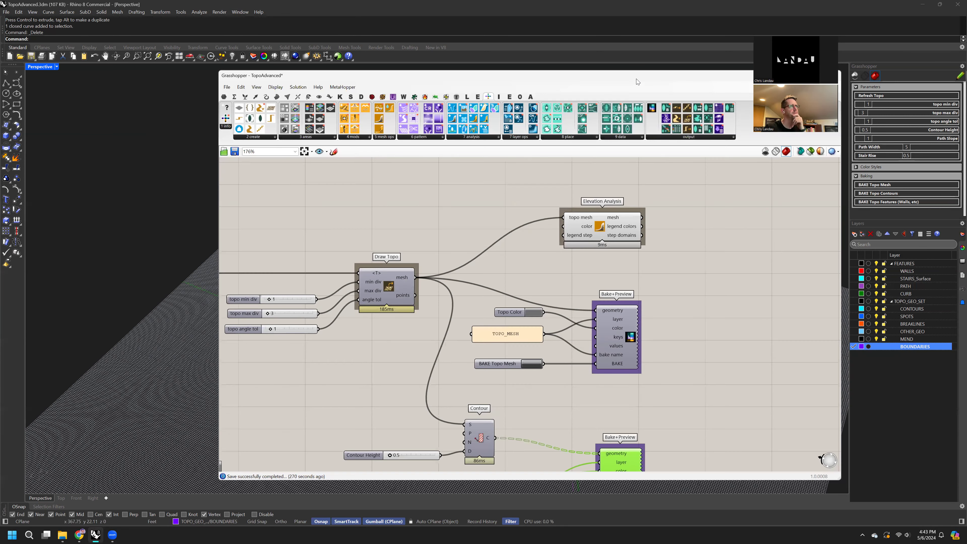
{"action": "double_click", "coordinate": [636, 78]}
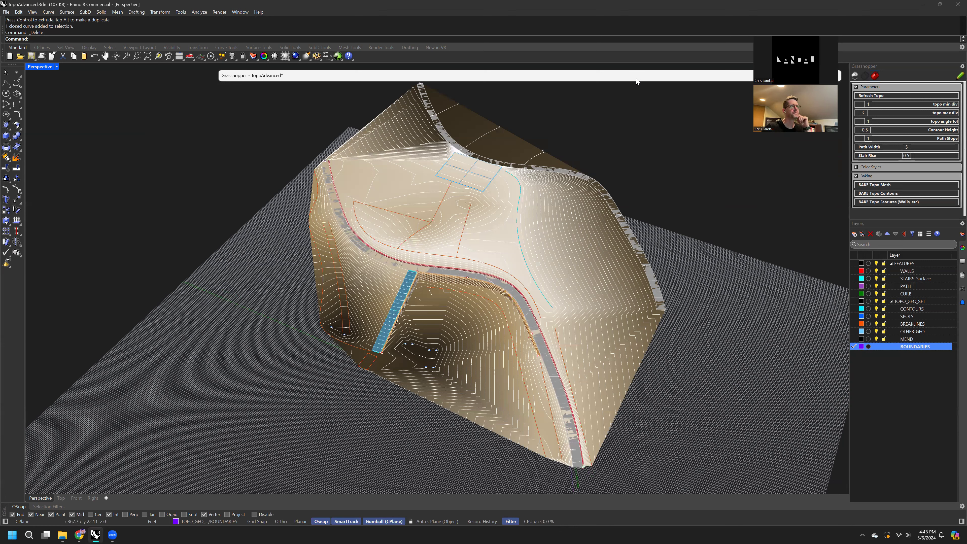